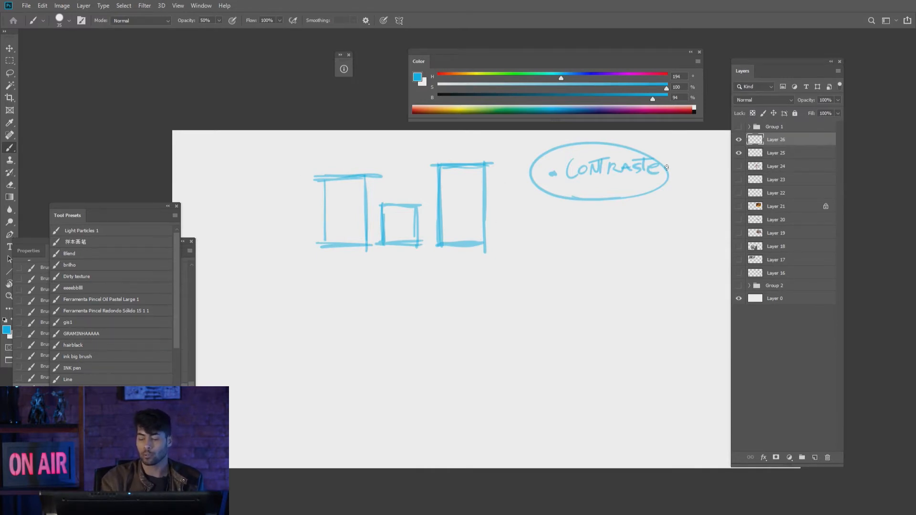
Add an outer loop around the word CONTRASTE, and scale the whole sketch down and move it to the canvas's upper left
{"action": "mouse_move", "coordinate": [536, 148]}
{"action": "left_mouse_down"}
{"action": "mouse_move", "coordinate": [568, 210]}
{"action": "mouse_move", "coordinate": [686, 190]}
{"action": "left_mouse_up"}
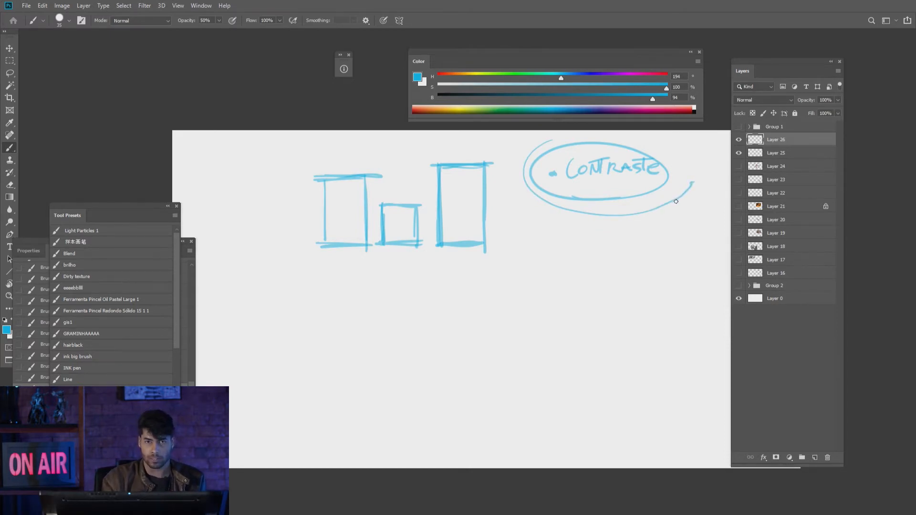
{"action": "key", "text": "ctrl+t"}
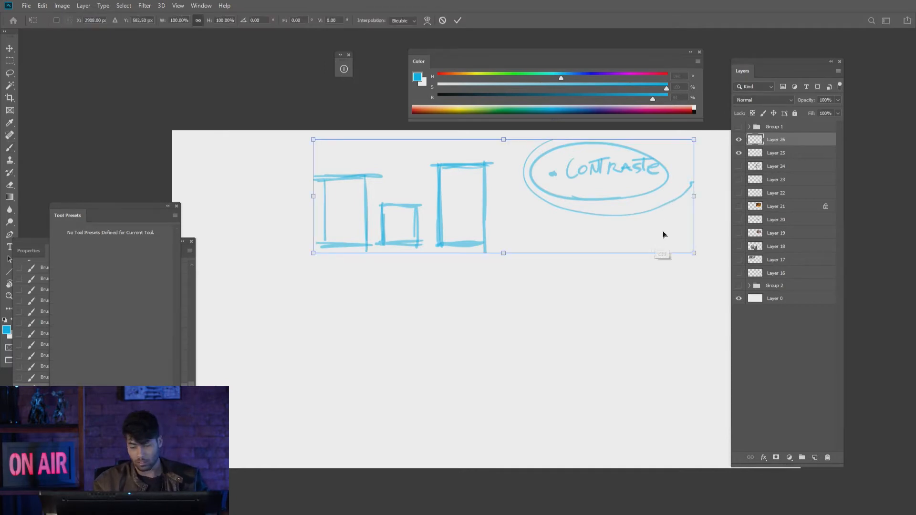
{"action": "left_click_drag", "start_coordinate": [704, 252], "coordinate": [606, 227]}
{"action": "key", "text": "Return"}
{"action": "key", "text": "v"}
{"action": "mouse_move", "coordinate": [572, 187]}
{"action": "left_mouse_down"}
{"action": "mouse_move", "coordinate": [460, 197]}
{"action": "mouse_move", "coordinate": [448, 213]}
{"action": "mouse_move", "coordinate": [501, 212]}
{"action": "mouse_move", "coordinate": [552, 183]}
{"action": "mouse_move", "coordinate": [552, 233]}
{"action": "left_mouse_up"}
Paint three similar tall rectangles at the canvas's upper right, with a curved arrow leading down to a small rectangle
{"action": "key", "text": "b"}
{"action": "mouse_move", "coordinate": [548, 157]}
{"action": "left_mouse_down"}
{"action": "mouse_move", "coordinate": [594, 154]}
{"action": "mouse_move", "coordinate": [602, 220]}
{"action": "left_mouse_up"}
{"action": "left_click_drag", "start_coordinate": [596, 144], "coordinate": [598, 229]}
{"action": "left_click_drag", "start_coordinate": [553, 232], "coordinate": [603, 225]}
{"action": "left_click_drag", "start_coordinate": [615, 189], "coordinate": [616, 221]}
{"action": "left_click_drag", "start_coordinate": [611, 146], "coordinate": [615, 220]}
{"action": "mouse_move", "coordinate": [607, 152]}
{"action": "left_mouse_down"}
{"action": "mouse_move", "coordinate": [639, 150]}
{"action": "mouse_move", "coordinate": [652, 225]}
{"action": "left_mouse_up"}
{"action": "mouse_move", "coordinate": [613, 191]}
{"action": "left_mouse_down"}
{"action": "mouse_move", "coordinate": [611, 223]}
{"action": "mouse_move", "coordinate": [649, 220]}
{"action": "left_mouse_up"}
{"action": "mouse_move", "coordinate": [649, 152]}
{"action": "left_mouse_down"}
{"action": "mouse_move", "coordinate": [650, 216]}
{"action": "mouse_move", "coordinate": [668, 199]}
{"action": "mouse_move", "coordinate": [668, 225]}
{"action": "left_mouse_up"}
{"action": "left_click_drag", "start_coordinate": [669, 151], "coordinate": [705, 151]}
{"action": "left_click_drag", "start_coordinate": [705, 150], "coordinate": [705, 223]}
{"action": "mouse_move", "coordinate": [705, 223]}
{"action": "left_mouse_down"}
{"action": "mouse_move", "coordinate": [668, 223]}
{"action": "mouse_move", "coordinate": [704, 223]}
{"action": "left_mouse_up"}
{"action": "mouse_move", "coordinate": [599, 186]}
{"action": "left_mouse_down"}
{"action": "mouse_move", "coordinate": [578, 374]}
{"action": "mouse_move", "coordinate": [594, 366]}
{"action": "left_mouse_up"}
{"action": "left_click_drag", "start_coordinate": [536, 376], "coordinate": [550, 404]}
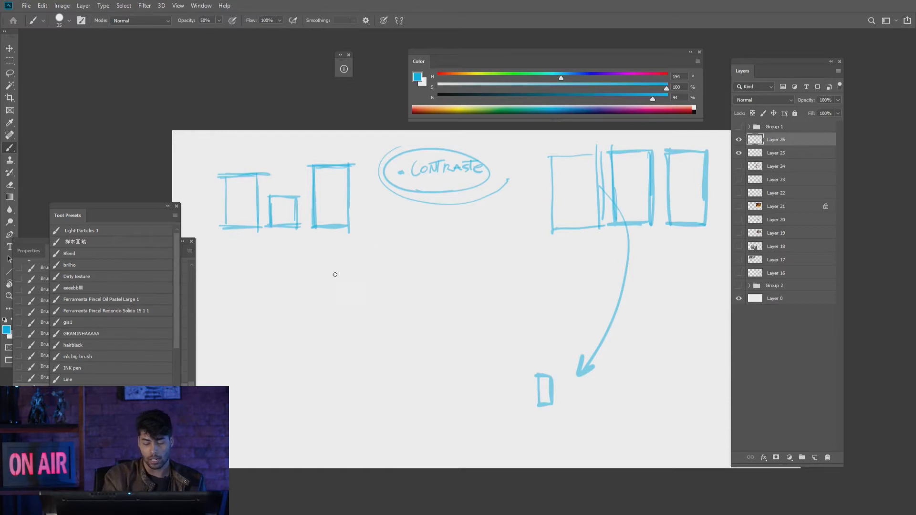
Draw a large horizontal rectangular frame in the middle of the canvas, below the word CONTRASTE
{"action": "mouse_move", "coordinate": [333, 254]}
{"action": "left_mouse_down"}
{"action": "mouse_move", "coordinate": [334, 375]}
{"action": "mouse_move", "coordinate": [362, 259]}
{"action": "mouse_move", "coordinate": [513, 255]}
{"action": "mouse_move", "coordinate": [511, 329]}
{"action": "left_mouse_up"}
{"action": "left_click_drag", "start_coordinate": [518, 254], "coordinate": [515, 383]}
{"action": "mouse_move", "coordinate": [336, 271]}
{"action": "left_mouse_down"}
{"action": "mouse_move", "coordinate": [341, 365]}
{"action": "mouse_move", "coordinate": [513, 357]}
{"action": "left_mouse_up"}
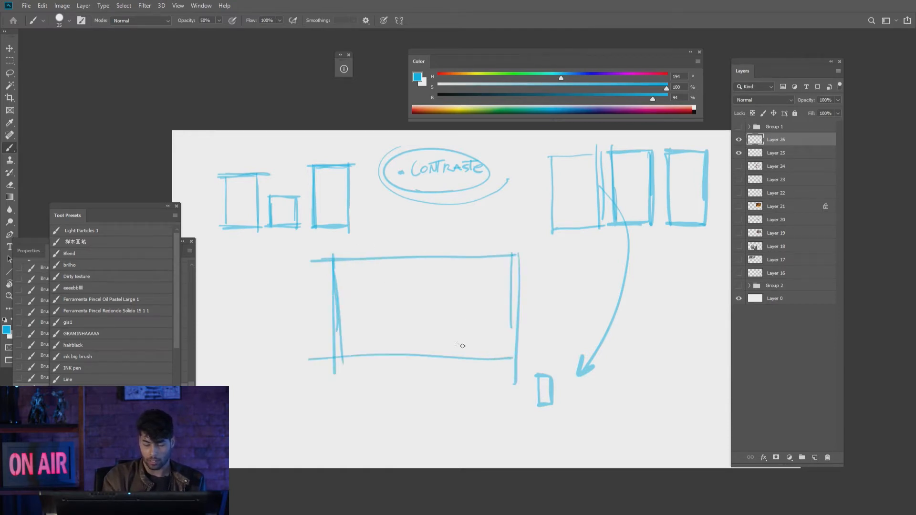
Sketch a jagged mountain outline inside the large frame, with a slanted ground line crossing beneath it
{"action": "mouse_move", "coordinate": [353, 341]}
{"action": "left_mouse_down"}
{"action": "mouse_move", "coordinate": [370, 275]}
{"action": "mouse_move", "coordinate": [418, 285]}
{"action": "left_mouse_up"}
{"action": "left_click_drag", "start_coordinate": [465, 268], "coordinate": [477, 284]}
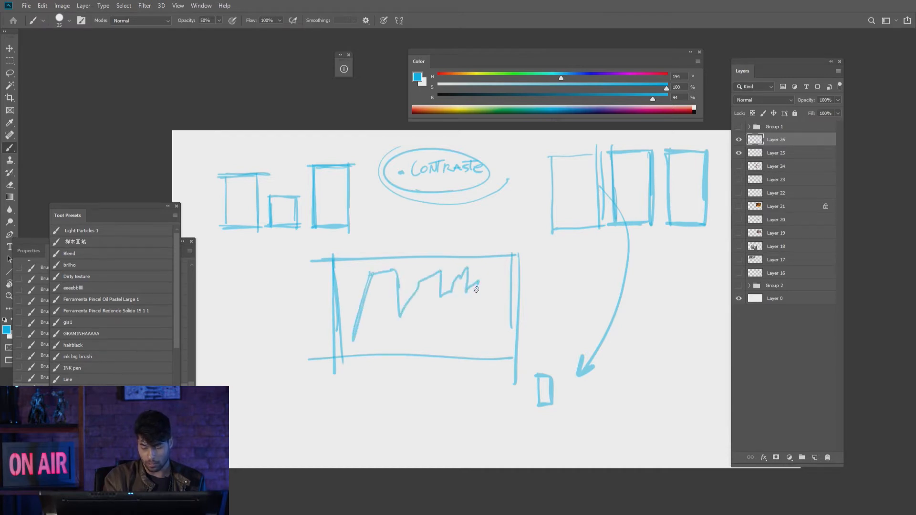
{"action": "mouse_move", "coordinate": [340, 338]}
{"action": "left_mouse_down"}
{"action": "mouse_move", "coordinate": [406, 332]}
{"action": "mouse_move", "coordinate": [340, 338]}
{"action": "mouse_move", "coordinate": [486, 326]}
{"action": "left_mouse_up"}
{"action": "left_click_drag", "start_coordinate": [400, 328], "coordinate": [507, 320]}
{"action": "key", "text": "ctrl+z"}
{"action": "left_click_drag", "start_coordinate": [322, 341], "coordinate": [516, 321]}
Reduce the brush size and thicken the jagged mountain outline inside the frame
{"action": "key", "text": "ctrl+space"}
{"action": "left_click_drag", "start_coordinate": [460, 328], "coordinate": [467, 324]}
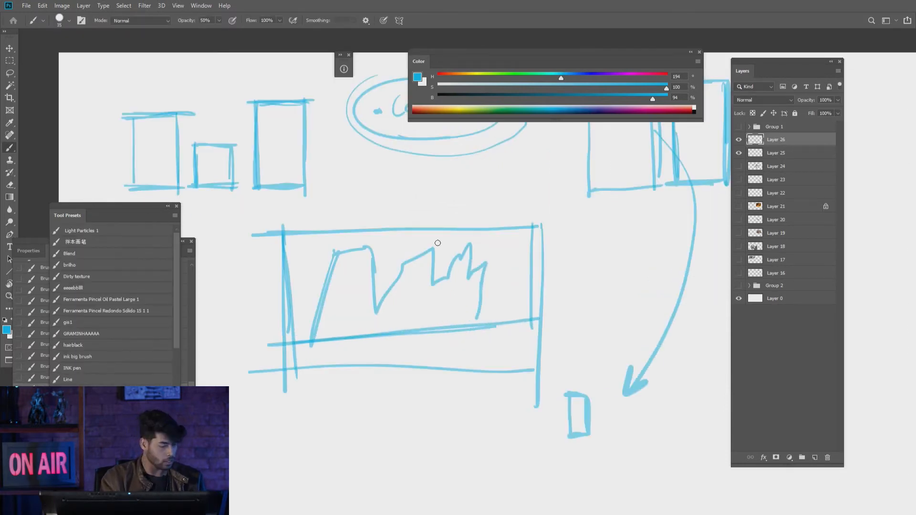
{"action": "key", "text": "["}
{"action": "key", "text": "["}
{"action": "key", "text": "["}
{"action": "mouse_move", "coordinate": [449, 276]}
{"action": "left_mouse_down"}
{"action": "mouse_move", "coordinate": [476, 246]}
{"action": "mouse_move", "coordinate": [462, 243]}
{"action": "mouse_move", "coordinate": [484, 302]}
{"action": "mouse_move", "coordinate": [480, 332]}
{"action": "left_mouse_up"}
{"action": "key", "text": "e"}
{"action": "key", "text": "b"}
{"action": "mouse_move", "coordinate": [435, 282]}
{"action": "left_mouse_down"}
{"action": "mouse_move", "coordinate": [438, 248]}
{"action": "mouse_move", "coordinate": [403, 257]}
{"action": "mouse_move", "coordinate": [378, 310]}
{"action": "mouse_move", "coordinate": [370, 245]}
{"action": "mouse_move", "coordinate": [342, 252]}
{"action": "mouse_move", "coordinate": [319, 307]}
{"action": "mouse_move", "coordinate": [325, 288]}
{"action": "left_mouse_up"}
Add a low block between the mountains and the frame's left edge, and clean up the ground line with the eraser
{"action": "left_click_drag", "start_coordinate": [321, 294], "coordinate": [283, 292]}
{"action": "mouse_move", "coordinate": [317, 294]}
{"action": "left_mouse_down"}
{"action": "mouse_move", "coordinate": [337, 256]}
{"action": "mouse_move", "coordinate": [313, 340]}
{"action": "left_mouse_up"}
{"action": "left_click_drag", "start_coordinate": [282, 342], "coordinate": [315, 342]}
{"action": "key", "text": "e"}
{"action": "left_click_drag", "start_coordinate": [329, 345], "coordinate": [505, 332]}
Paint a tiny red upright figure on the ground line beneath the mountains' right end
{"action": "key", "text": "b"}
{"action": "left_click", "coordinate": [690, 108]}
{"action": "left_click_drag", "start_coordinate": [453, 318], "coordinate": [454, 331]}
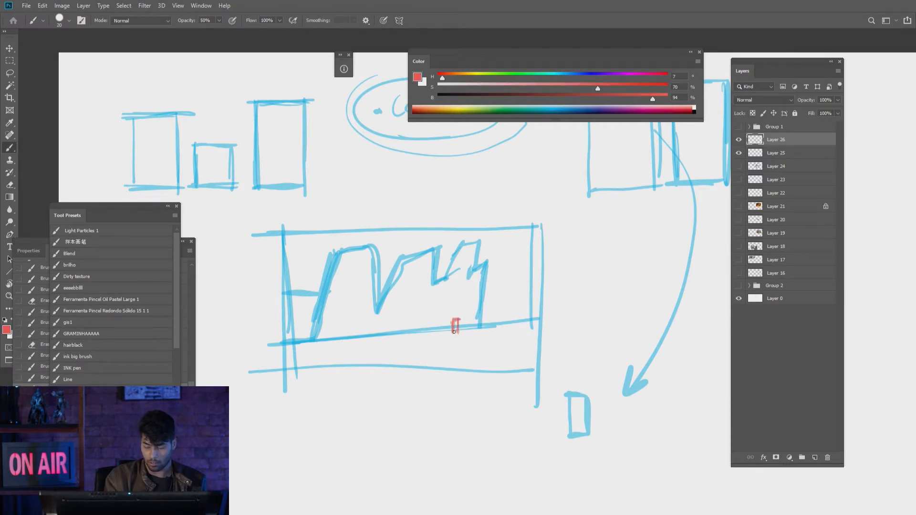
Reset the colour to black, retrace the mountain frame with straight lines and add a double-headed curved arrow beside the mountains
{"action": "key", "text": "z"}
{"action": "mouse_move", "coordinate": [470, 333]}
{"action": "left_mouse_down"}
{"action": "mouse_move", "coordinate": [410, 360]}
{"action": "mouse_move", "coordinate": [503, 354]}
{"action": "left_mouse_up"}
{"action": "key", "text": "b"}
{"action": "key", "text": "d"}
{"action": "left_click", "coordinate": [504, 279], "text": "shift"}
{"action": "left_click", "coordinate": [372, 279], "text": "shift"}
{"action": "left_click", "coordinate": [374, 361], "text": "shift"}
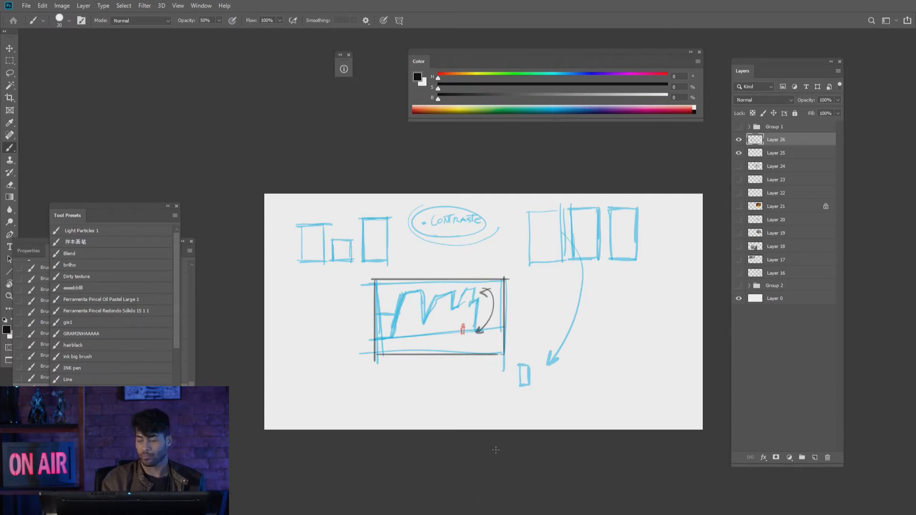
Hide Layer 26, add a new blank layer and switch to full-screen view
{"action": "left_click", "coordinate": [738, 153]}
{"action": "left_click", "coordinate": [739, 152]}
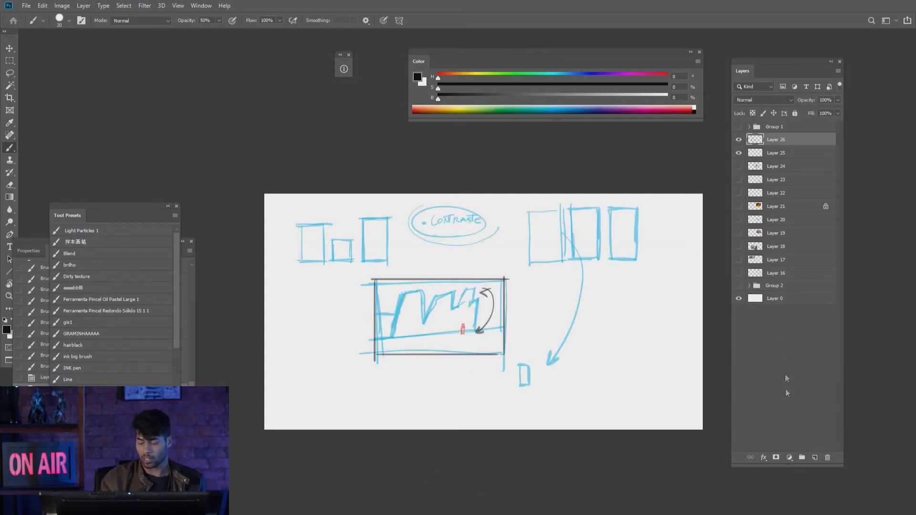
{"action": "left_click", "coordinate": [738, 140]}
{"action": "left_click", "coordinate": [814, 457]}
{"action": "key", "text": "f"}
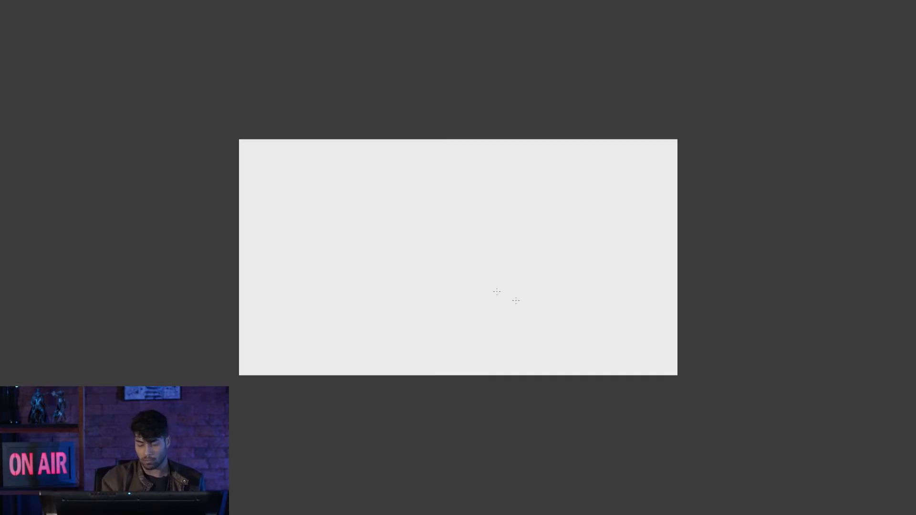
{"action": "left_click_drag", "start_coordinate": [405, 240], "coordinate": [416, 246]}
{"action": "left_click_drag", "start_coordinate": [330, 139], "coordinate": [328, 178]}
{"action": "key", "text": "ctrl+z"}
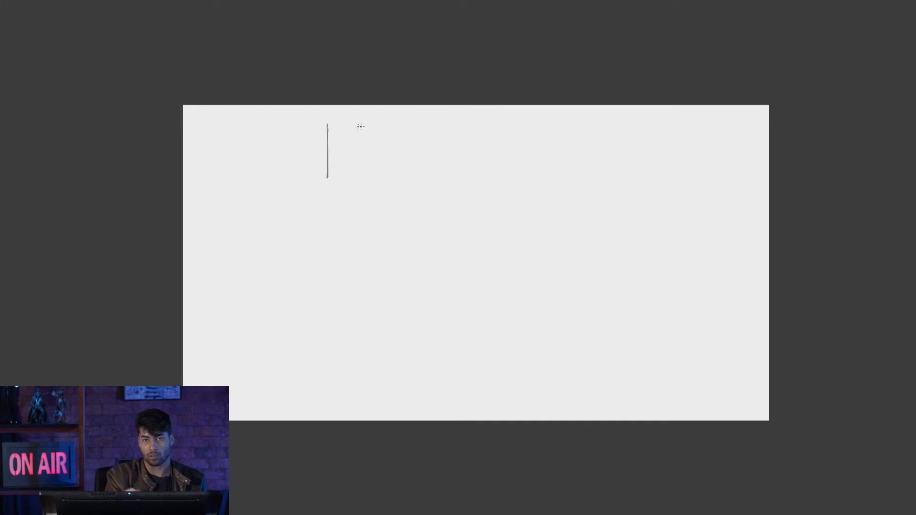
{"action": "left_click_drag", "start_coordinate": [327, 124], "coordinate": [405, 127]}
{"action": "key", "text": "ctrl+z"}
Draw a wide rectangular frame near the top of the blank canvas
{"action": "mouse_move", "coordinate": [322, 123]}
{"action": "left_mouse_down"}
{"action": "mouse_move", "coordinate": [461, 123]}
{"action": "mouse_move", "coordinate": [459, 195]}
{"action": "left_mouse_up"}
{"action": "left_click_drag", "start_coordinate": [327, 125], "coordinate": [394, 188]}
{"action": "key", "text": "ctrl+z"}
{"action": "mouse_move", "coordinate": [324, 126]}
{"action": "left_mouse_down"}
{"action": "mouse_move", "coordinate": [323, 192]}
{"action": "mouse_move", "coordinate": [457, 192]}
{"action": "left_mouse_up"}
Sketch a box in perspective against the left side of the frame
{"action": "left_click_drag", "start_coordinate": [370, 139], "coordinate": [433, 154]}
{"action": "left_click_drag", "start_coordinate": [380, 180], "coordinate": [398, 183]}
{"action": "left_click_drag", "start_coordinate": [343, 176], "coordinate": [389, 181]}
{"action": "left_click_drag", "start_coordinate": [345, 174], "coordinate": [405, 165]}
{"action": "left_click_drag", "start_coordinate": [405, 166], "coordinate": [399, 218]}
{"action": "left_click_drag", "start_coordinate": [375, 175], "coordinate": [368, 228]}
{"action": "left_click_drag", "start_coordinate": [371, 223], "coordinate": [409, 214]}
Sketch a counter corner right of the frame's centre, with its edges receding toward the right side
{"action": "mouse_move", "coordinate": [480, 248]}
{"action": "left_mouse_down"}
{"action": "mouse_move", "coordinate": [527, 219]}
{"action": "mouse_move", "coordinate": [536, 224]}
{"action": "left_mouse_up"}
{"action": "left_click_drag", "start_coordinate": [478, 201], "coordinate": [621, 178]}
{"action": "left_click_drag", "start_coordinate": [480, 200], "coordinate": [547, 186]}
{"action": "mouse_move", "coordinate": [472, 201]}
{"action": "left_mouse_down"}
{"action": "mouse_move", "coordinate": [538, 225]}
{"action": "mouse_move", "coordinate": [474, 258]}
{"action": "left_mouse_up"}
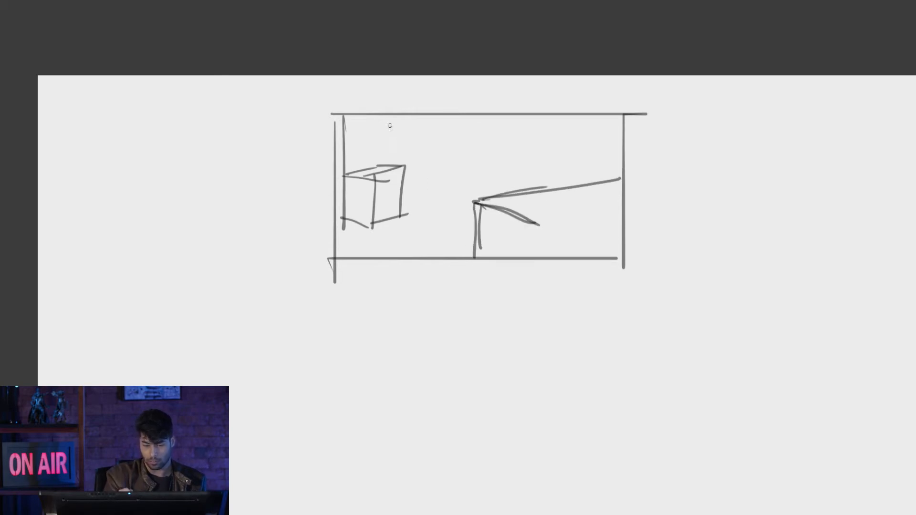
Extend the left box with a vertical line above and a slanted base edge, and add a smaller box behind it
{"action": "mouse_move", "coordinate": [379, 112]}
{"action": "left_mouse_down"}
{"action": "mouse_move", "coordinate": [379, 167]}
{"action": "mouse_move", "coordinate": [390, 172]}
{"action": "left_mouse_up"}
{"action": "mouse_move", "coordinate": [333, 181]}
{"action": "left_mouse_down"}
{"action": "mouse_move", "coordinate": [406, 206]}
{"action": "mouse_move", "coordinate": [405, 216]}
{"action": "left_mouse_up"}
{"action": "left_click_drag", "start_coordinate": [408, 213], "coordinate": [327, 233]}
{"action": "left_click_drag", "start_coordinate": [391, 184], "coordinate": [437, 178]}
{"action": "mouse_move", "coordinate": [436, 180]}
{"action": "left_mouse_down"}
{"action": "mouse_move", "coordinate": [432, 210]}
{"action": "mouse_move", "coordinate": [365, 224]}
{"action": "left_mouse_up"}
Draw a receding line from the smaller box toward the counter corner
{"action": "mouse_move", "coordinate": [420, 203]}
{"action": "left_mouse_down"}
{"action": "mouse_move", "coordinate": [524, 171]}
{"action": "mouse_move", "coordinate": [542, 193]}
{"action": "mouse_move", "coordinate": [519, 188]}
{"action": "mouse_move", "coordinate": [532, 189]}
{"action": "left_mouse_up"}
{"action": "key", "text": "ctrl+z"}
{"action": "key", "text": "ctrl+z"}
{"action": "left_click_drag", "start_coordinate": [416, 200], "coordinate": [492, 188]}
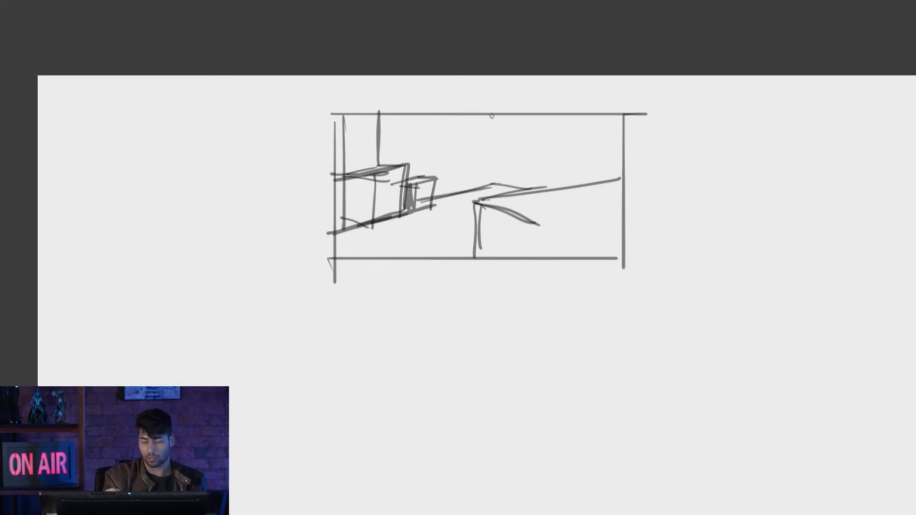
Sketch a raised cabinet standing on the slanted line against the frame's right edge
{"action": "mouse_move", "coordinate": [561, 138]}
{"action": "left_mouse_down"}
{"action": "mouse_move", "coordinate": [561, 185]}
{"action": "mouse_move", "coordinate": [630, 139]}
{"action": "mouse_move", "coordinate": [559, 188]}
{"action": "left_mouse_up"}
{"action": "left_click_drag", "start_coordinate": [569, 146], "coordinate": [625, 147]}
{"action": "left_click_drag", "start_coordinate": [559, 170], "coordinate": [601, 173]}
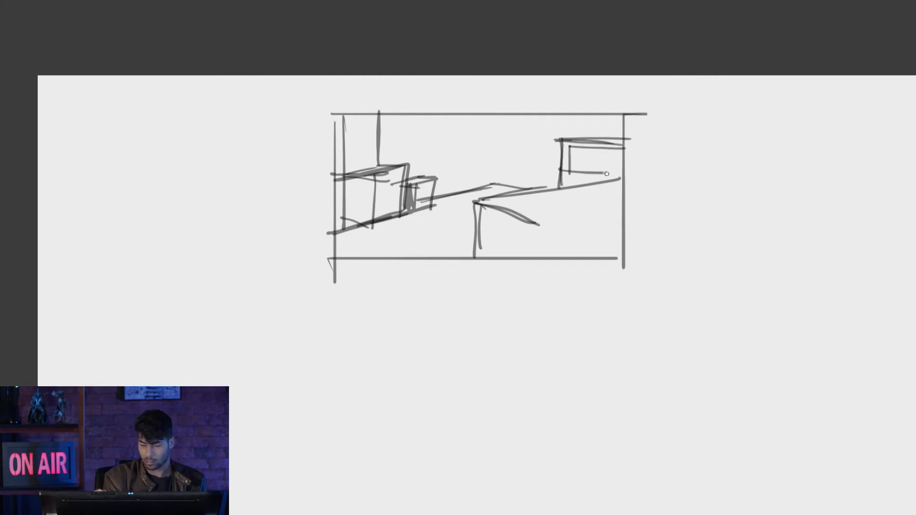
Draw a standing figure with a round head at the frame's centre, and strengthen the counter edges beside it toward the lower right
{"action": "mouse_move", "coordinate": [477, 177]}
{"action": "left_mouse_down"}
{"action": "mouse_move", "coordinate": [473, 253]}
{"action": "mouse_move", "coordinate": [486, 215]}
{"action": "left_mouse_up"}
{"action": "mouse_move", "coordinate": [472, 158]}
{"action": "left_mouse_down"}
{"action": "mouse_move", "coordinate": [480, 147]}
{"action": "mouse_move", "coordinate": [479, 168]}
{"action": "left_mouse_up"}
{"action": "mouse_move", "coordinate": [477, 175]}
{"action": "left_mouse_down"}
{"action": "mouse_move", "coordinate": [494, 171]}
{"action": "mouse_move", "coordinate": [472, 255]}
{"action": "left_mouse_up"}
{"action": "left_click_drag", "start_coordinate": [494, 201], "coordinate": [619, 242]}
{"action": "left_click_drag", "start_coordinate": [485, 223], "coordinate": [484, 233]}
{"action": "key", "text": "ctrl+z"}
{"action": "mouse_move", "coordinate": [529, 195]}
{"action": "left_mouse_down"}
{"action": "mouse_move", "coordinate": [494, 206]}
{"action": "mouse_move", "coordinate": [487, 248]}
{"action": "left_mouse_up"}
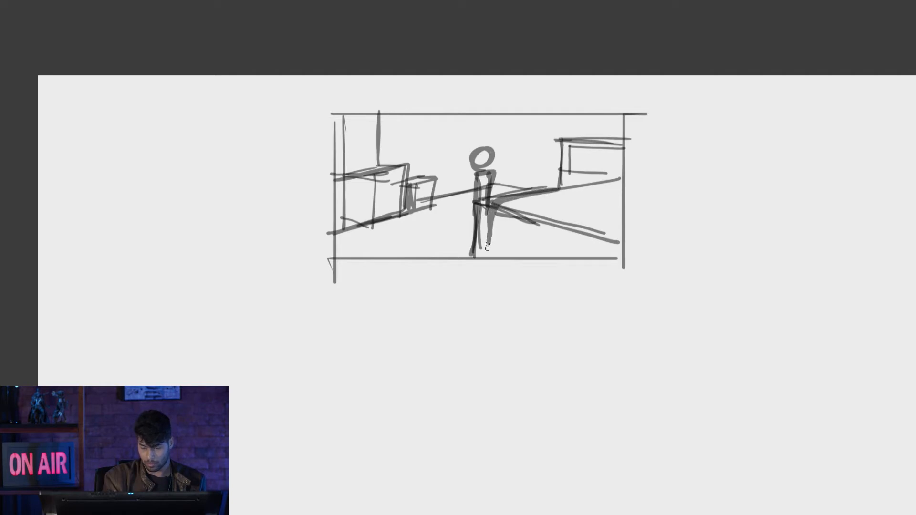
Draw a panel hanging from the frame's top edge and retrace the frame and left box top with heavier lines
{"action": "mouse_move", "coordinate": [458, 113]}
{"action": "left_mouse_down"}
{"action": "mouse_move", "coordinate": [455, 160]}
{"action": "mouse_move", "coordinate": [420, 165]}
{"action": "mouse_move", "coordinate": [457, 159]}
{"action": "left_mouse_up"}
{"action": "left_click_drag", "start_coordinate": [412, 113], "coordinate": [414, 166]}
{"action": "key", "text": "ctrl+z"}
{"action": "mouse_move", "coordinate": [420, 112]}
{"action": "left_mouse_down"}
{"action": "mouse_move", "coordinate": [418, 165]}
{"action": "mouse_move", "coordinate": [456, 158]}
{"action": "mouse_move", "coordinate": [449, 114]}
{"action": "left_mouse_up"}
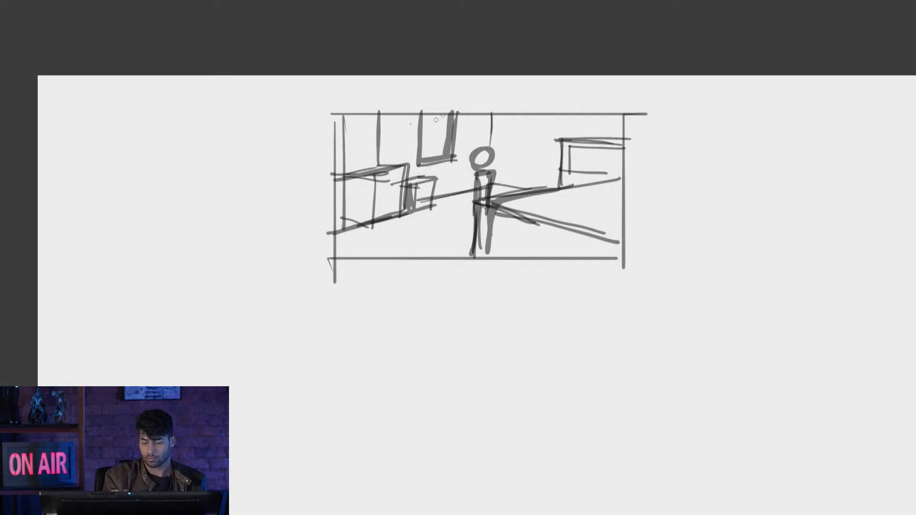
{"action": "mouse_move", "coordinate": [347, 168]}
{"action": "left_mouse_down"}
{"action": "mouse_move", "coordinate": [388, 161]}
{"action": "mouse_move", "coordinate": [361, 177]}
{"action": "left_mouse_up"}
{"action": "mouse_move", "coordinate": [337, 111]}
{"action": "left_mouse_down"}
{"action": "mouse_move", "coordinate": [334, 268]}
{"action": "mouse_move", "coordinate": [633, 258]}
{"action": "mouse_move", "coordinate": [623, 110]}
{"action": "mouse_move", "coordinate": [311, 112]}
{"action": "left_mouse_up"}
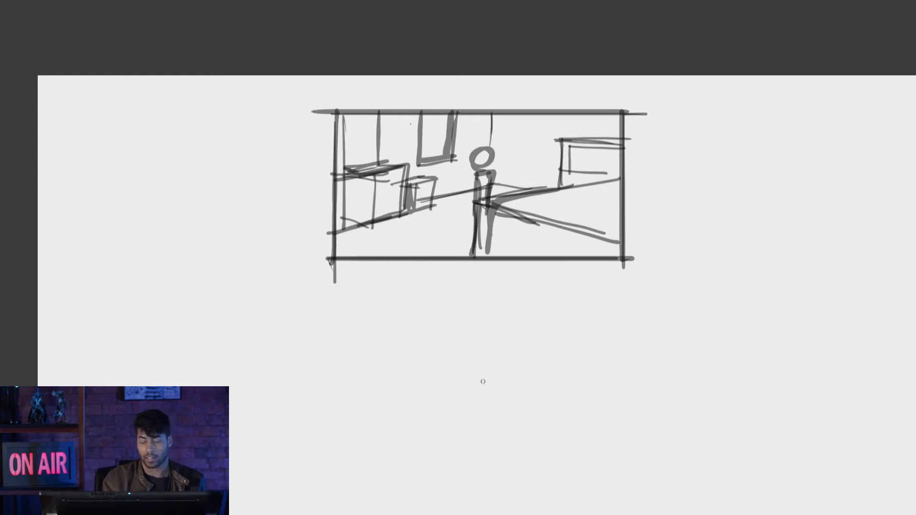
{"action": "mouse_move", "coordinate": [588, 120]}
{"action": "left_mouse_down"}
{"action": "mouse_move", "coordinate": [586, 138]}
{"action": "mouse_move", "coordinate": [575, 128]}
{"action": "mouse_move", "coordinate": [590, 139]}
{"action": "left_mouse_up"}
{"action": "key", "text": "ctrl+z"}
{"action": "key", "text": "ctrl+z"}
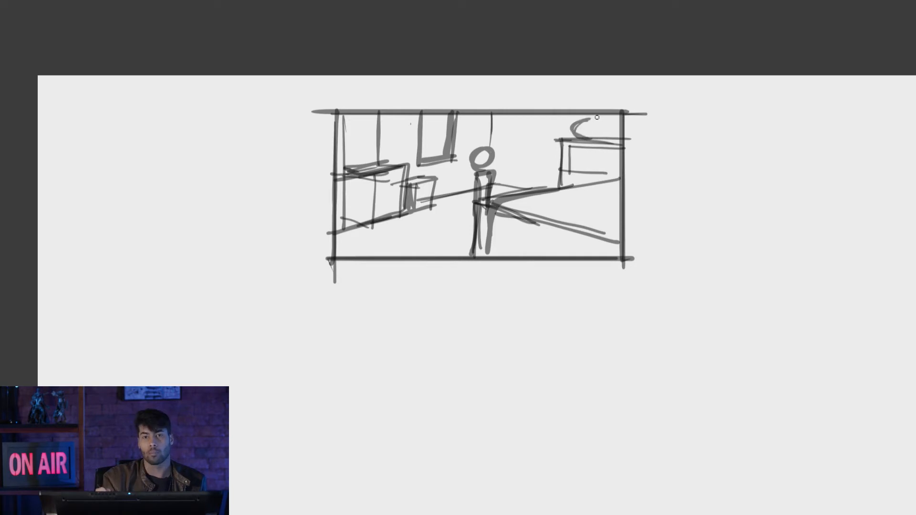
{"action": "key", "text": "ctrl+z"}
Draw a round vase with a narrow neck on top of the right cabinet
{"action": "left_click_drag", "start_coordinate": [586, 121], "coordinate": [588, 139]}
{"action": "mouse_move", "coordinate": [585, 122]}
{"action": "left_mouse_down"}
{"action": "mouse_move", "coordinate": [582, 139]}
{"action": "mouse_move", "coordinate": [588, 120]}
{"action": "left_mouse_up"}
{"action": "key", "text": "ctrl+z"}
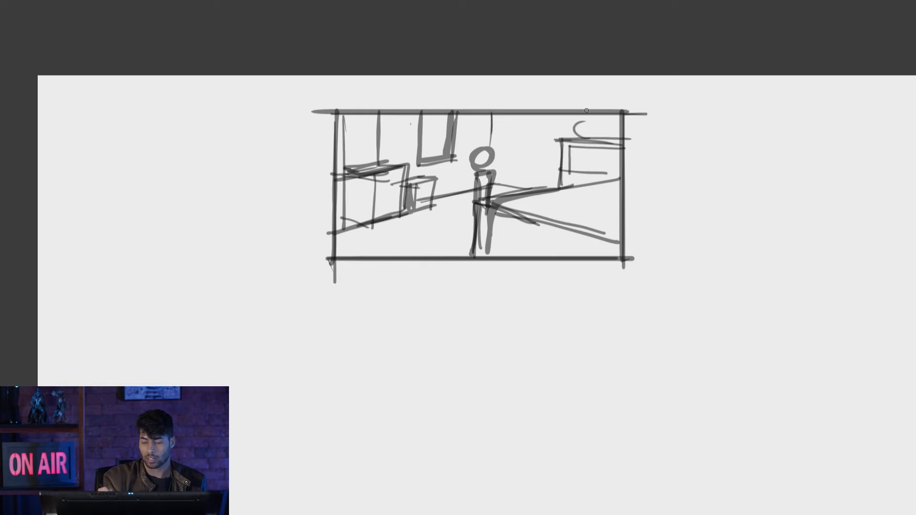
{"action": "left_click_drag", "start_coordinate": [574, 135], "coordinate": [590, 124]}
{"action": "key", "text": "ctrl+z"}
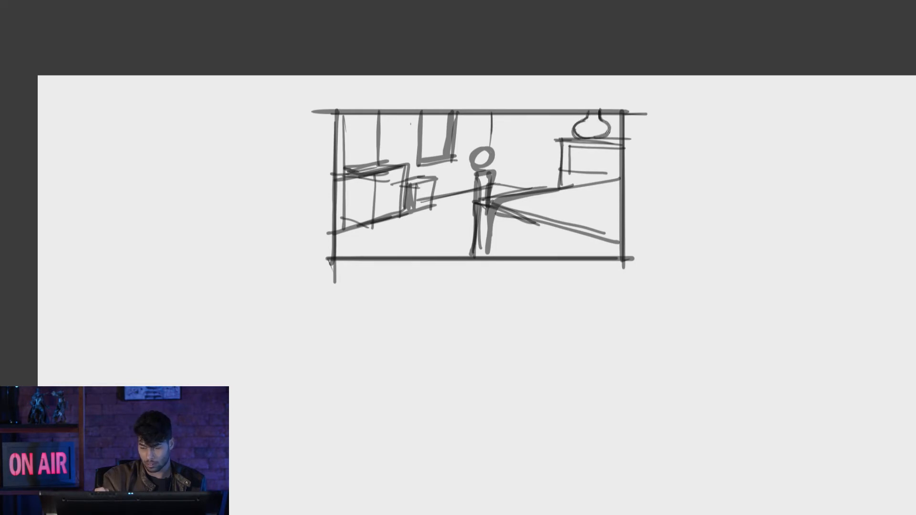
{"action": "left_click_drag", "start_coordinate": [584, 139], "coordinate": [598, 138]}
{"action": "mouse_move", "coordinate": [560, 184]}
{"action": "left_mouse_down"}
{"action": "mouse_move", "coordinate": [562, 139]}
{"action": "mouse_move", "coordinate": [513, 189]}
{"action": "left_mouse_up"}
{"action": "key", "text": "ctrl+z"}
{"action": "mouse_move", "coordinate": [558, 169]}
{"action": "left_mouse_down"}
{"action": "mouse_move", "coordinate": [509, 194]}
{"action": "mouse_move", "coordinate": [528, 183]}
{"action": "mouse_move", "coordinate": [502, 409]}
{"action": "left_mouse_up"}
{"action": "left_click_drag", "start_coordinate": [509, 212], "coordinate": [575, 207]}
{"action": "key", "text": "ctrl+z"}
{"action": "key", "text": "ctrl+z"}
{"action": "key", "text": "ctrl+z"}
{"action": "mouse_move", "coordinate": [447, 232]}
{"action": "left_mouse_down"}
{"action": "mouse_move", "coordinate": [540, 202]}
{"action": "mouse_move", "coordinate": [538, 210]}
{"action": "left_mouse_up"}
{"action": "key", "text": "ctrl+z"}
{"action": "key", "text": "ctrl+z"}
{"action": "key", "text": "ctrl+z"}
Draw a sweeping curved outline on the floor, from the lower left past the figure's legs
{"action": "left_click_drag", "start_coordinate": [462, 245], "coordinate": [554, 205]}
{"action": "mouse_move", "coordinate": [575, 211]}
{"action": "left_mouse_down"}
{"action": "mouse_move", "coordinate": [444, 224]}
{"action": "mouse_move", "coordinate": [437, 234]}
{"action": "left_mouse_up"}
{"action": "left_click_drag", "start_coordinate": [436, 237], "coordinate": [541, 202]}
{"action": "mouse_move", "coordinate": [579, 92]}
{"action": "left_mouse_down"}
{"action": "mouse_move", "coordinate": [573, 158]}
{"action": "mouse_move", "coordinate": [575, 142]}
{"action": "left_mouse_up"}
{"action": "key", "text": "ctrl+z"}
{"action": "left_click_drag", "start_coordinate": [574, 159], "coordinate": [590, 169]}
{"action": "key", "text": "ctrl+z"}
{"action": "key", "text": "ctrl+z"}
{"action": "left_click_drag", "start_coordinate": [551, 123], "coordinate": [596, 131]}
{"action": "key", "text": "ctrl+z"}
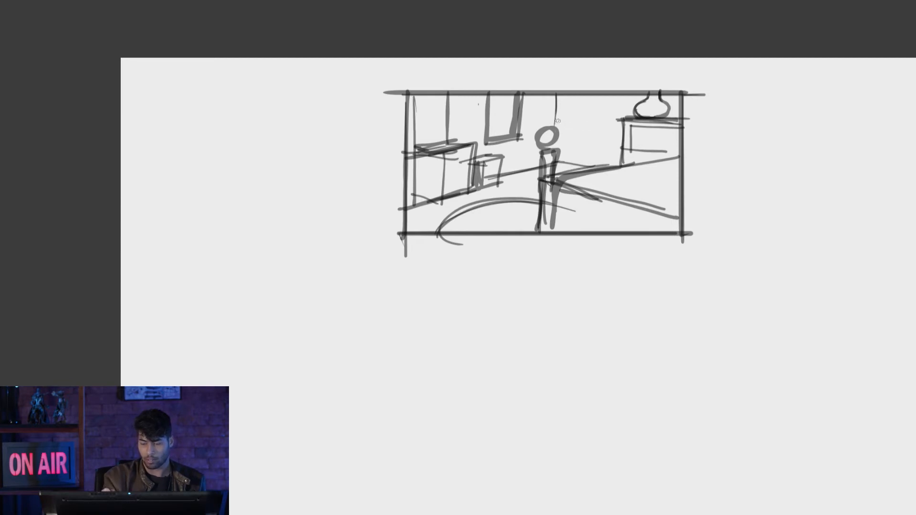
Draw an upright rectangle on the wall behind the figure's head
{"action": "left_click_drag", "start_coordinate": [526, 133], "coordinate": [524, 169]}
{"action": "mouse_move", "coordinate": [524, 164]}
{"action": "left_mouse_down"}
{"action": "mouse_move", "coordinate": [528, 123]}
{"action": "mouse_move", "coordinate": [558, 118]}
{"action": "mouse_move", "coordinate": [566, 162]}
{"action": "left_mouse_up"}
{"action": "left_click_drag", "start_coordinate": [530, 125], "coordinate": [530, 169]}
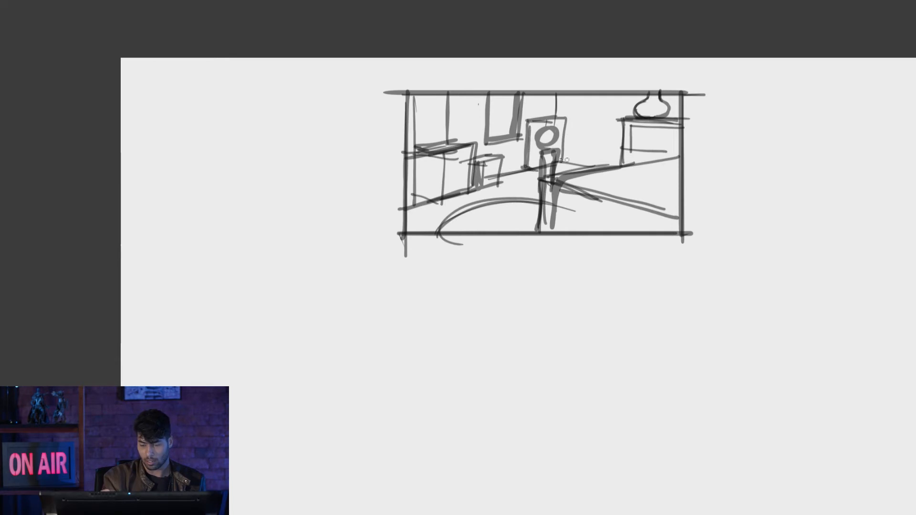
Draw a small table with a flat top beside the right cabinet
{"action": "mouse_move", "coordinate": [587, 144]}
{"action": "left_mouse_down"}
{"action": "mouse_move", "coordinate": [621, 149]}
{"action": "mouse_move", "coordinate": [592, 166]}
{"action": "left_mouse_up"}
{"action": "mouse_move", "coordinate": [585, 145]}
{"action": "left_mouse_down"}
{"action": "mouse_move", "coordinate": [591, 163]}
{"action": "mouse_move", "coordinate": [606, 143]}
{"action": "mouse_move", "coordinate": [622, 143]}
{"action": "mouse_move", "coordinate": [562, 420]}
{"action": "left_mouse_up"}
{"action": "mouse_move", "coordinate": [542, 170]}
{"action": "left_mouse_down"}
{"action": "mouse_move", "coordinate": [496, 185]}
{"action": "mouse_move", "coordinate": [517, 184]}
{"action": "left_mouse_up"}
Redraw the left cabinet's side edge and top edge, erasing the overlapping lines
{"action": "left_click_drag", "start_coordinate": [500, 147], "coordinate": [500, 202]}
{"action": "left_click_drag", "start_coordinate": [500, 149], "coordinate": [496, 192]}
{"action": "mouse_move", "coordinate": [474, 138]}
{"action": "left_mouse_down"}
{"action": "mouse_move", "coordinate": [474, 192]}
{"action": "mouse_move", "coordinate": [501, 194]}
{"action": "mouse_move", "coordinate": [478, 147]}
{"action": "mouse_move", "coordinate": [510, 146]}
{"action": "left_mouse_up"}
{"action": "key", "text": "e"}
{"action": "key", "text": "b"}
{"action": "left_click_drag", "start_coordinate": [470, 148], "coordinate": [529, 140]}
{"action": "left_click_drag", "start_coordinate": [526, 142], "coordinate": [498, 143]}
{"action": "key", "text": "e"}
Clean up the left cabinet's lower edge and draw a rectangular inset on its front
{"action": "mouse_move", "coordinate": [500, 194]}
{"action": "left_mouse_down"}
{"action": "mouse_move", "coordinate": [500, 167]}
{"action": "mouse_move", "coordinate": [481, 193]}
{"action": "mouse_move", "coordinate": [459, 200]}
{"action": "left_mouse_up"}
{"action": "key", "text": "b"}
{"action": "key", "text": "e"}
{"action": "mouse_move", "coordinate": [473, 183]}
{"action": "left_mouse_down"}
{"action": "mouse_move", "coordinate": [472, 159]}
{"action": "mouse_move", "coordinate": [474, 178]}
{"action": "left_mouse_up"}
{"action": "key", "text": "b"}
{"action": "mouse_move", "coordinate": [469, 157]}
{"action": "left_mouse_down"}
{"action": "mouse_move", "coordinate": [518, 146]}
{"action": "mouse_move", "coordinate": [476, 172]}
{"action": "mouse_move", "coordinate": [520, 147]}
{"action": "mouse_move", "coordinate": [516, 164]}
{"action": "mouse_move", "coordinate": [475, 155]}
{"action": "left_mouse_up"}
{"action": "key", "text": "ctrl+z"}
{"action": "key", "text": "ctrl+z"}
{"action": "key", "text": "ctrl+z"}
{"action": "key", "text": "ctrl+z"}
{"action": "key", "text": "ctrl+z"}
{"action": "mouse_move", "coordinate": [503, 151]}
{"action": "left_mouse_down"}
{"action": "mouse_move", "coordinate": [474, 154]}
{"action": "mouse_move", "coordinate": [511, 164]}
{"action": "left_mouse_up"}
{"action": "scroll", "coordinate": [593, 162], "scroll_direction": "down", "scroll_amount": 1}
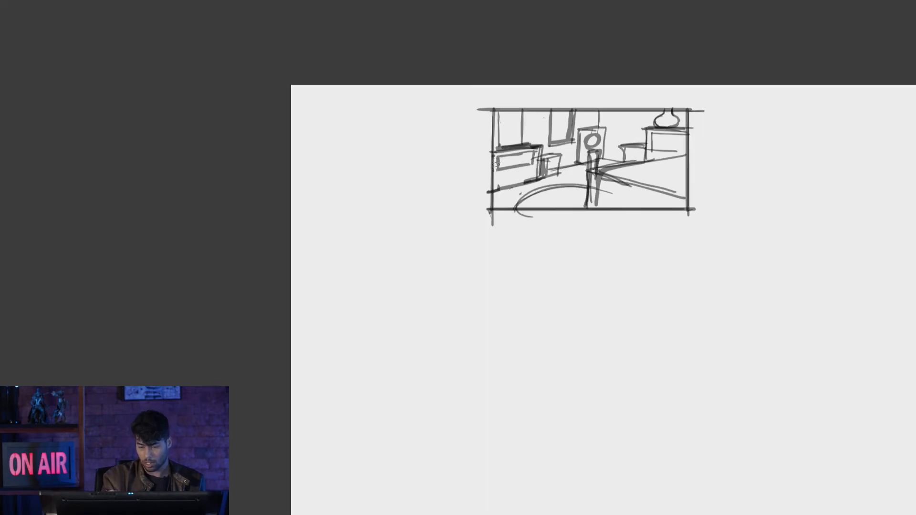
Darken the figure and the wall rectangle behind it, and outline a thin panel above the small right table
{"action": "left_click_drag", "start_coordinate": [699, 143], "coordinate": [631, 151]}
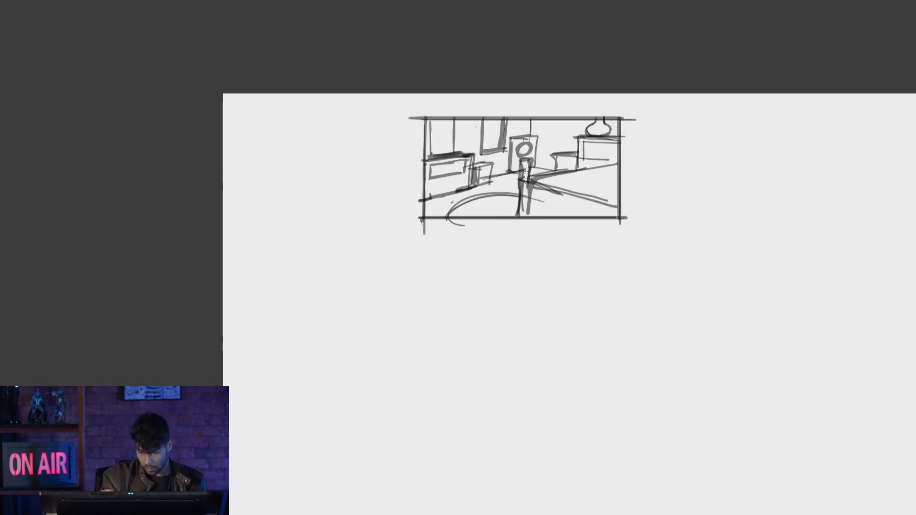
{"action": "left_click_drag", "start_coordinate": [522, 164], "coordinate": [519, 214]}
{"action": "left_click_drag", "start_coordinate": [523, 163], "coordinate": [519, 214]}
{"action": "mouse_move", "coordinate": [527, 182]}
{"action": "left_mouse_down"}
{"action": "mouse_move", "coordinate": [533, 184]}
{"action": "mouse_move", "coordinate": [523, 216]}
{"action": "left_mouse_up"}
{"action": "mouse_move", "coordinate": [523, 143]}
{"action": "left_mouse_down"}
{"action": "mouse_move", "coordinate": [525, 155]}
{"action": "mouse_move", "coordinate": [538, 135]}
{"action": "left_mouse_up"}
{"action": "mouse_move", "coordinate": [537, 136]}
{"action": "left_mouse_down"}
{"action": "mouse_move", "coordinate": [538, 164]}
{"action": "mouse_move", "coordinate": [513, 168]}
{"action": "left_mouse_up"}
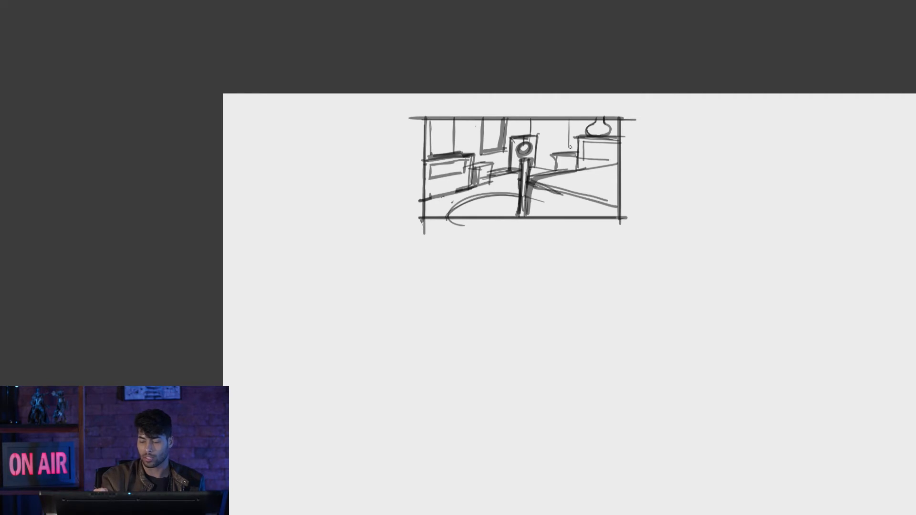
{"action": "left_click_drag", "start_coordinate": [596, 145], "coordinate": [617, 180]}
{"action": "mouse_move", "coordinate": [666, 340]}
{"action": "left_mouse_down"}
{"action": "mouse_move", "coordinate": [607, 335]}
{"action": "mouse_move", "coordinate": [608, 345]}
{"action": "left_mouse_up"}
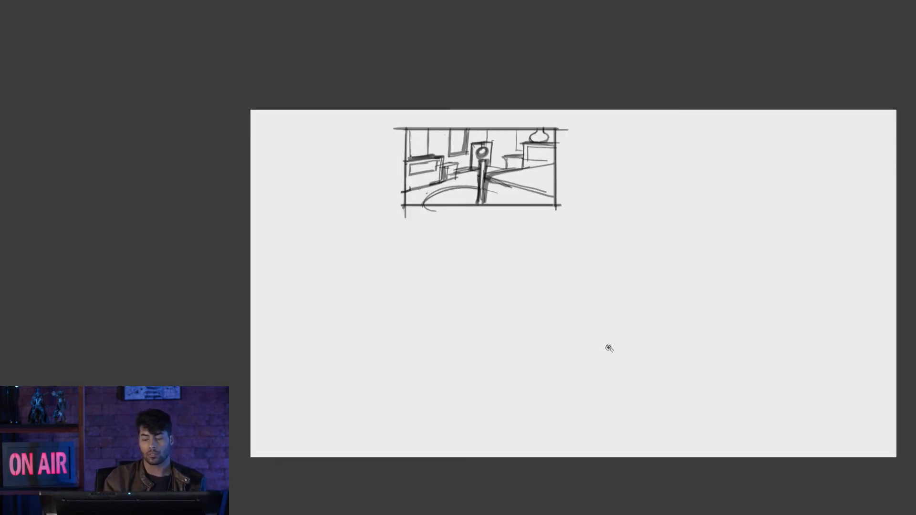
Draw a small wheel-like circle against the frame's left edge, near the floor
{"action": "left_click_drag", "start_coordinate": [448, 157], "coordinate": [482, 163]}
{"action": "mouse_move", "coordinate": [372, 210]}
{"action": "left_mouse_down"}
{"action": "mouse_move", "coordinate": [360, 225]}
{"action": "mouse_move", "coordinate": [375, 235]}
{"action": "mouse_move", "coordinate": [370, 215]}
{"action": "left_mouse_up"}
{"action": "key", "text": "ctrl+z"}
{"action": "key", "text": "ctrl+z"}
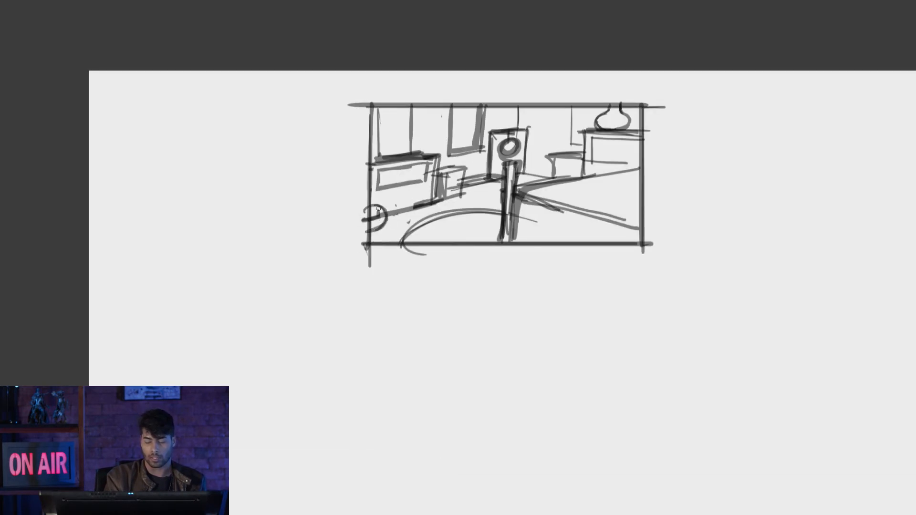
{"action": "key", "text": "ctrl+z"}
{"action": "left_click_drag", "start_coordinate": [363, 222], "coordinate": [357, 227]}
{"action": "left_click_drag", "start_coordinate": [369, 176], "coordinate": [368, 246]}
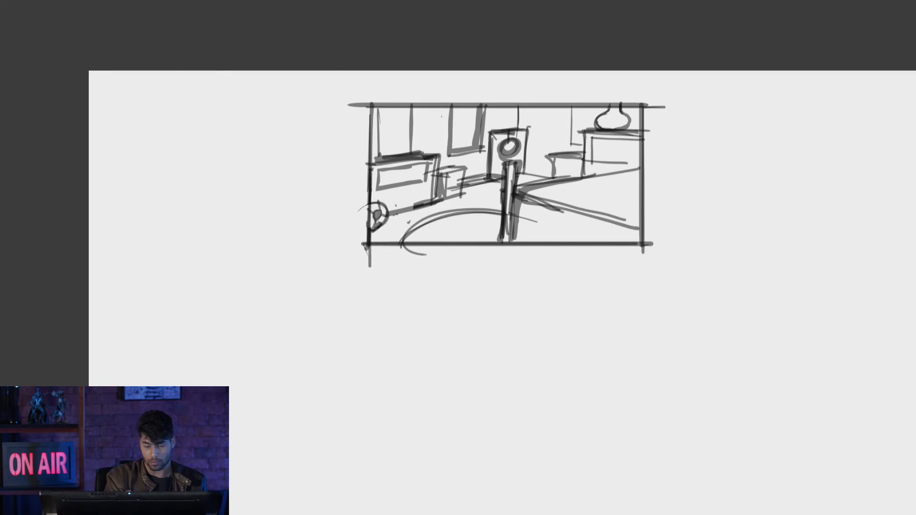
{"action": "left_click_drag", "start_coordinate": [384, 218], "coordinate": [401, 224]}
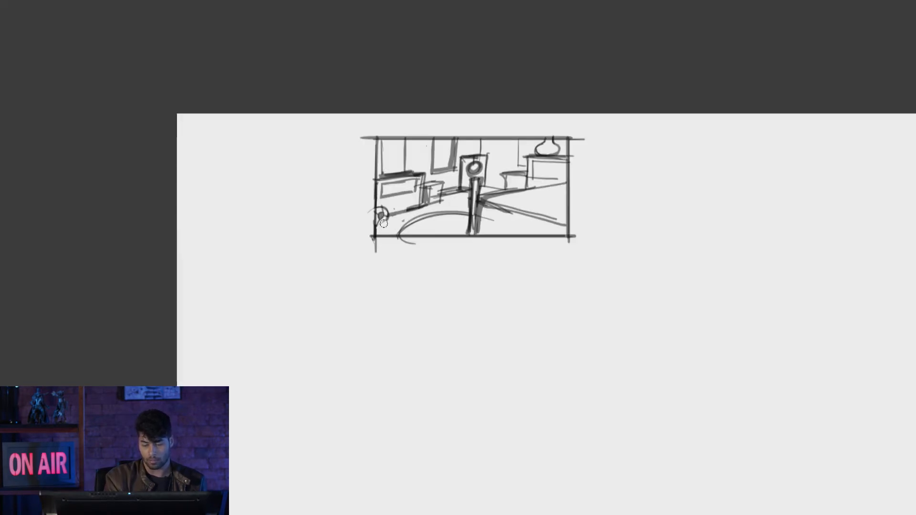
{"action": "left_click_drag", "start_coordinate": [380, 216], "coordinate": [407, 208]}
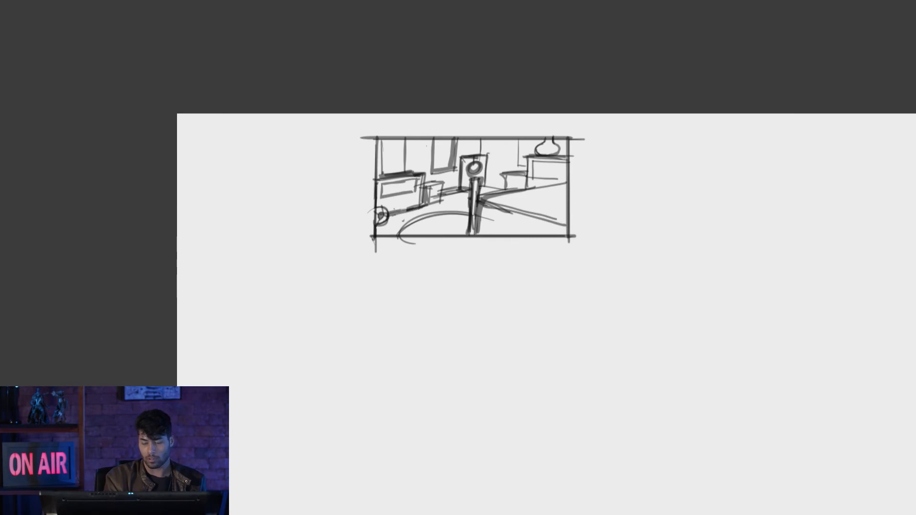
Lasso the whole thumbnail and place a duplicate of it beside the original
{"action": "left_click_drag", "start_coordinate": [597, 211], "coordinate": [463, 215]}
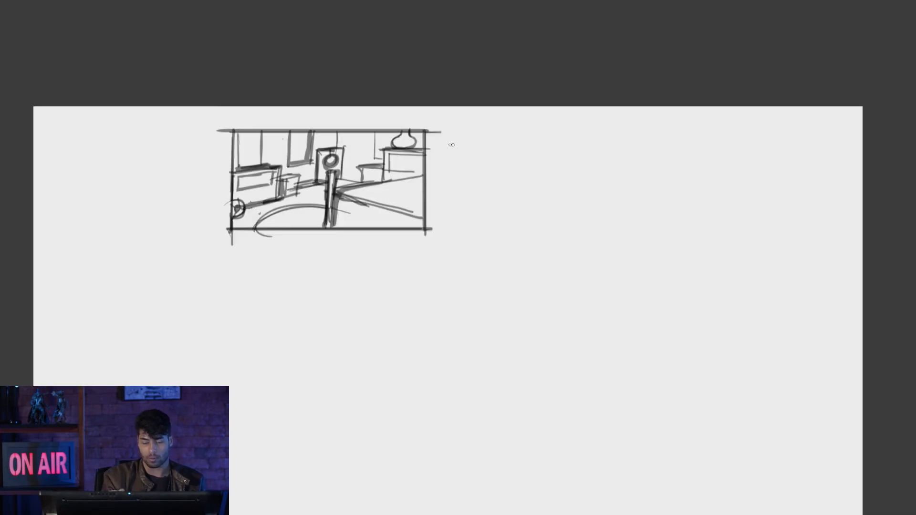
{"action": "key", "text": "l"}
{"action": "mouse_move", "coordinate": [451, 170]}
{"action": "left_mouse_down"}
{"action": "mouse_move", "coordinate": [255, 110]}
{"action": "mouse_move", "coordinate": [500, 235]}
{"action": "mouse_move", "coordinate": [520, 198]}
{"action": "left_mouse_up"}
{"action": "mouse_move", "coordinate": [371, 177]}
{"action": "left_mouse_down"}
{"action": "mouse_move", "coordinate": [577, 177]}
{"action": "mouse_move", "coordinate": [618, 166]}
{"action": "left_mouse_up"}
{"action": "key", "text": "ctrl+d"}
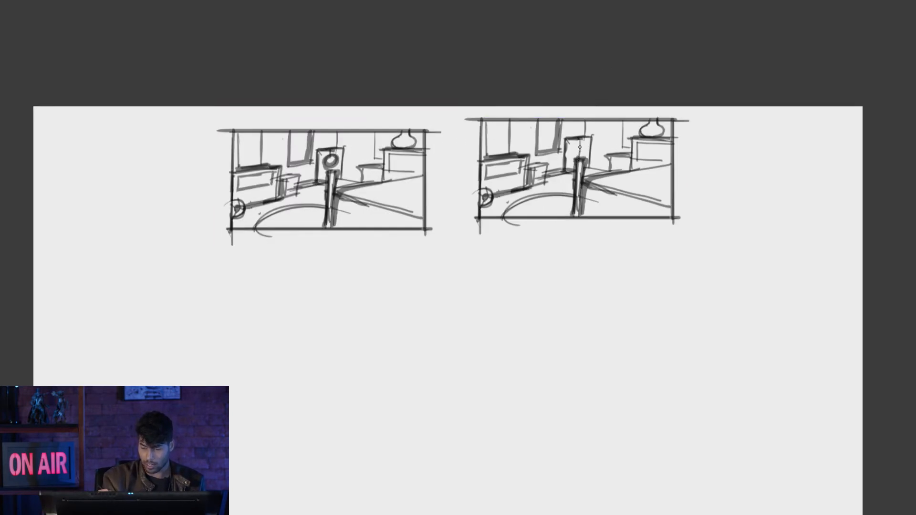
Turn the copied thumbnail angular by replacing the vase with a box, erasing the left circle and straightening the floor curve
{"action": "left_click_drag", "start_coordinate": [657, 132], "coordinate": [649, 131]}
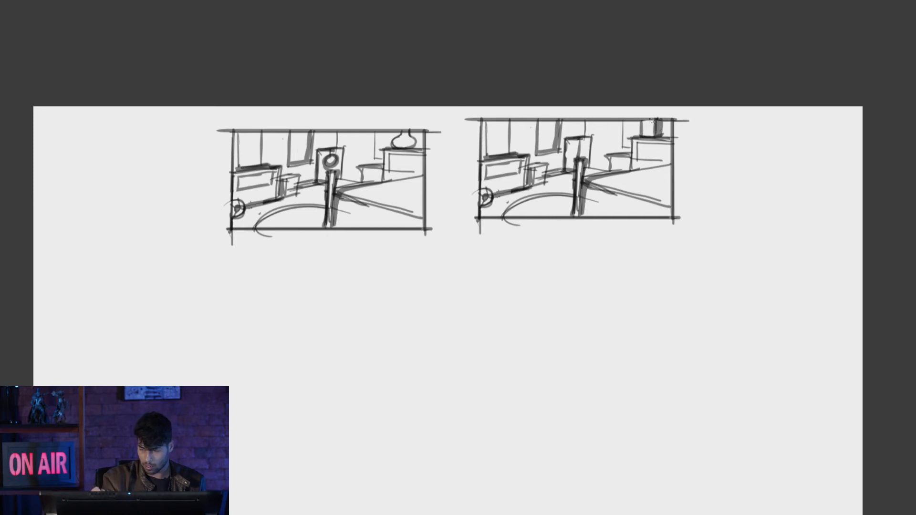
{"action": "left_click_drag", "start_coordinate": [489, 192], "coordinate": [486, 193]}
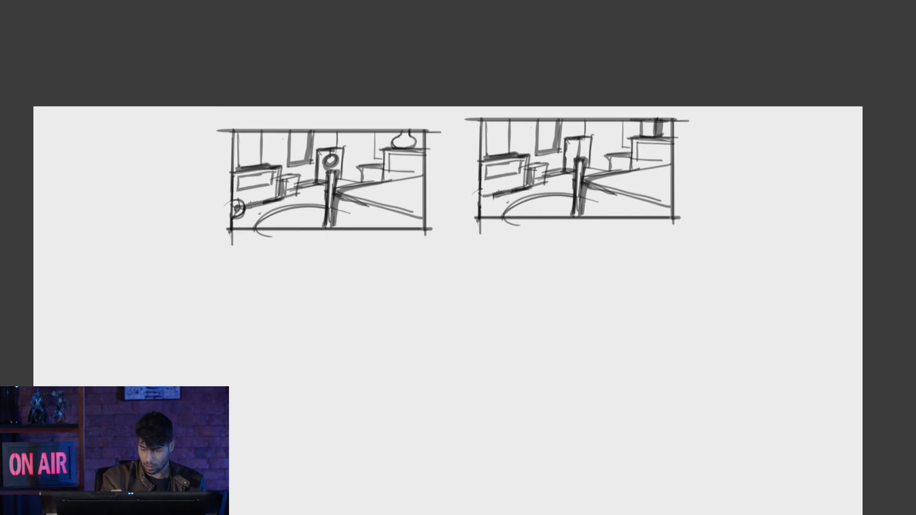
{"action": "mouse_move", "coordinate": [568, 184]}
{"action": "left_mouse_down"}
{"action": "mouse_move", "coordinate": [519, 208]}
{"action": "mouse_move", "coordinate": [545, 196]}
{"action": "mouse_move", "coordinate": [495, 207]}
{"action": "mouse_move", "coordinate": [517, 212]}
{"action": "mouse_move", "coordinate": [574, 190]}
{"action": "left_mouse_up"}
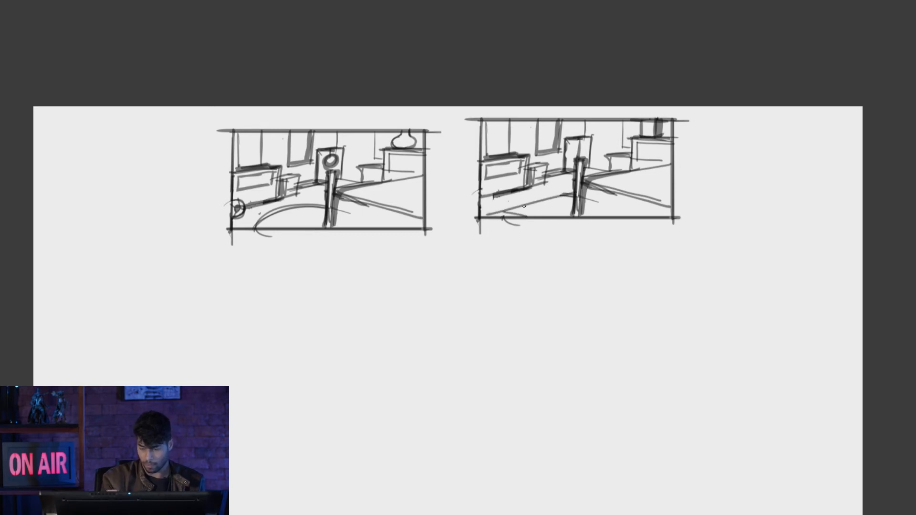
{"action": "mouse_move", "coordinate": [643, 142]}
{"action": "left_mouse_down"}
{"action": "mouse_move", "coordinate": [628, 140]}
{"action": "mouse_move", "coordinate": [666, 167]}
{"action": "mouse_move", "coordinate": [647, 170]}
{"action": "left_mouse_up"}
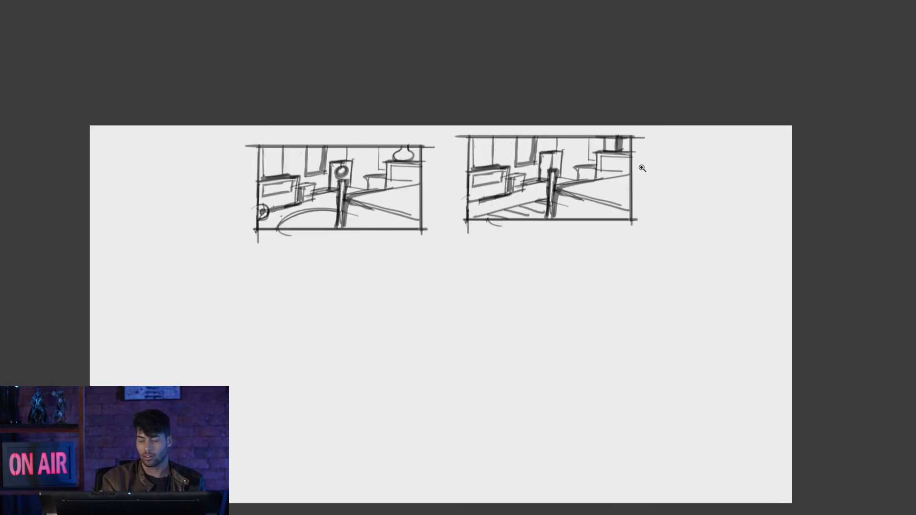
Darken the slanted block edge in the second thumbnail and redraw the first thumbnail's circle beside the figure's feet
{"action": "mouse_move", "coordinate": [566, 194]}
{"action": "left_mouse_down"}
{"action": "mouse_move", "coordinate": [629, 209]}
{"action": "mouse_move", "coordinate": [565, 189]}
{"action": "mouse_move", "coordinate": [614, 204]}
{"action": "left_mouse_up"}
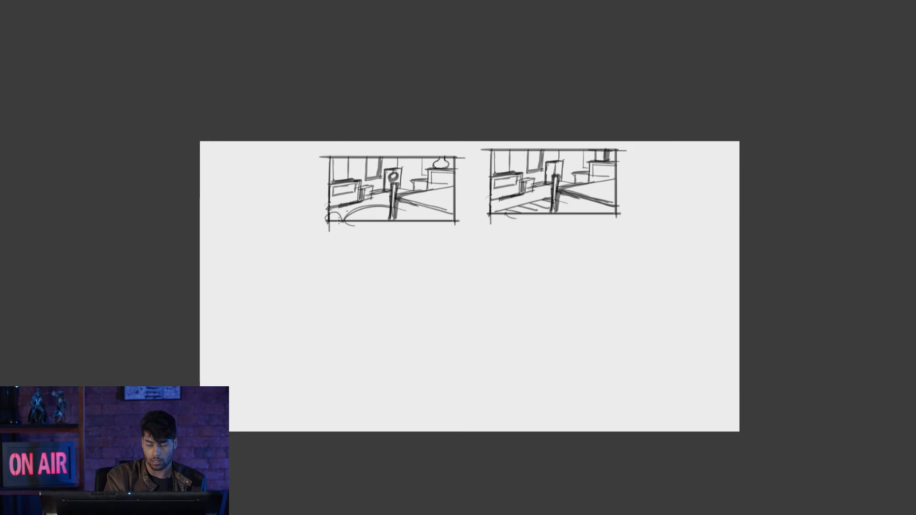
{"action": "key", "text": "ctrl+z"}
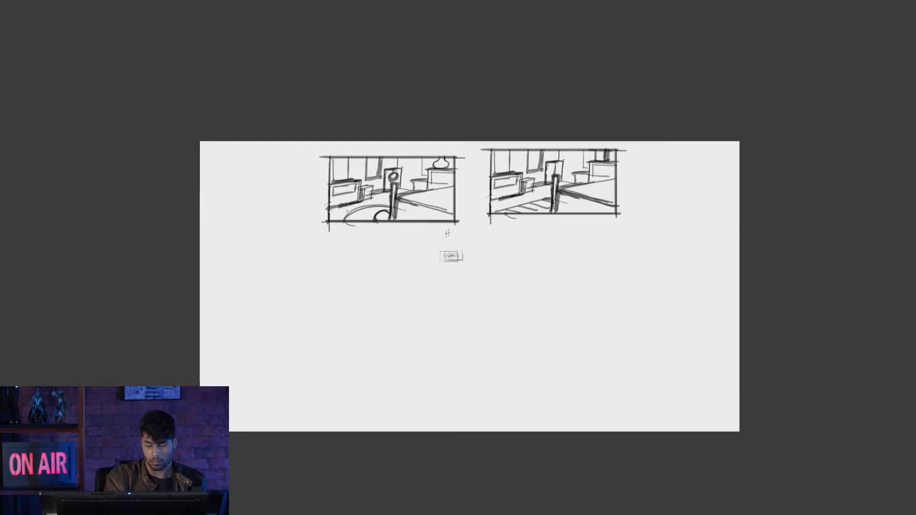
{"action": "left_click_drag", "start_coordinate": [462, 261], "coordinate": [413, 312]}
{"action": "mouse_move", "coordinate": [466, 238]}
{"action": "left_mouse_down"}
{"action": "mouse_move", "coordinate": [480, 265]}
{"action": "mouse_move", "coordinate": [527, 276]}
{"action": "left_mouse_up"}
{"action": "mouse_move", "coordinate": [352, 243]}
{"action": "left_mouse_down"}
{"action": "mouse_move", "coordinate": [364, 187]}
{"action": "mouse_move", "coordinate": [391, 210]}
{"action": "mouse_move", "coordinate": [427, 172]}
{"action": "mouse_move", "coordinate": [348, 244]}
{"action": "left_mouse_up"}
{"action": "key", "text": "ctrl+z"}
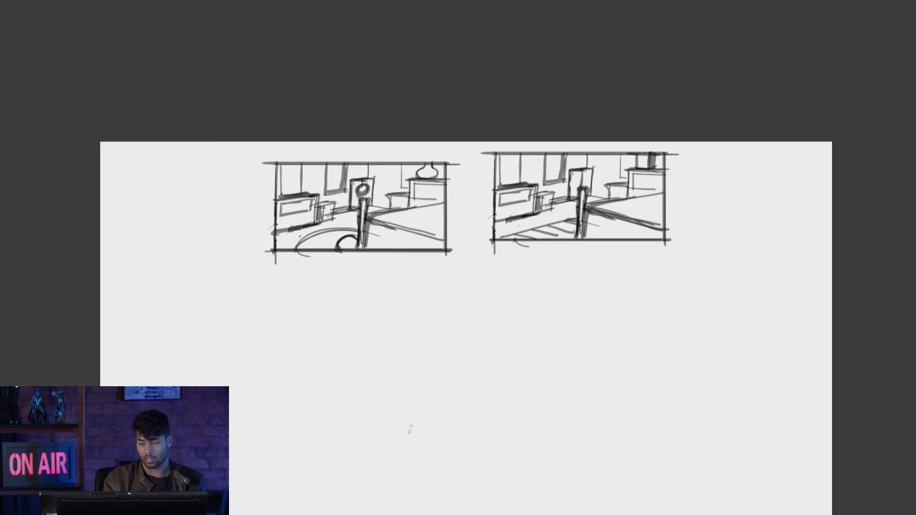
Darken the second thumbnail's figure and hatch the large block beside the figure in both thumbnails
{"action": "left_click_drag", "start_coordinate": [586, 237], "coordinate": [585, 188]}
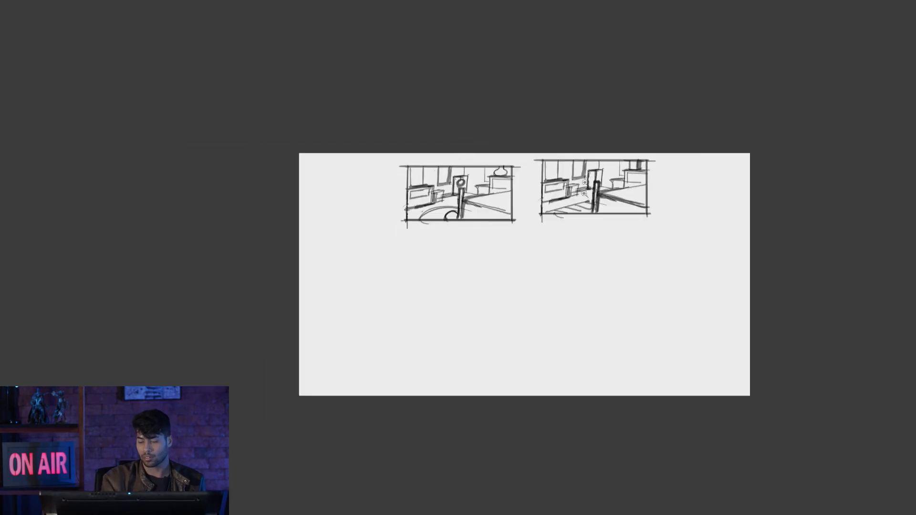
{"action": "scroll", "coordinate": [619, 172], "scroll_direction": "down", "scroll_amount": 2}
{"action": "left_click_drag", "start_coordinate": [600, 196], "coordinate": [602, 199]}
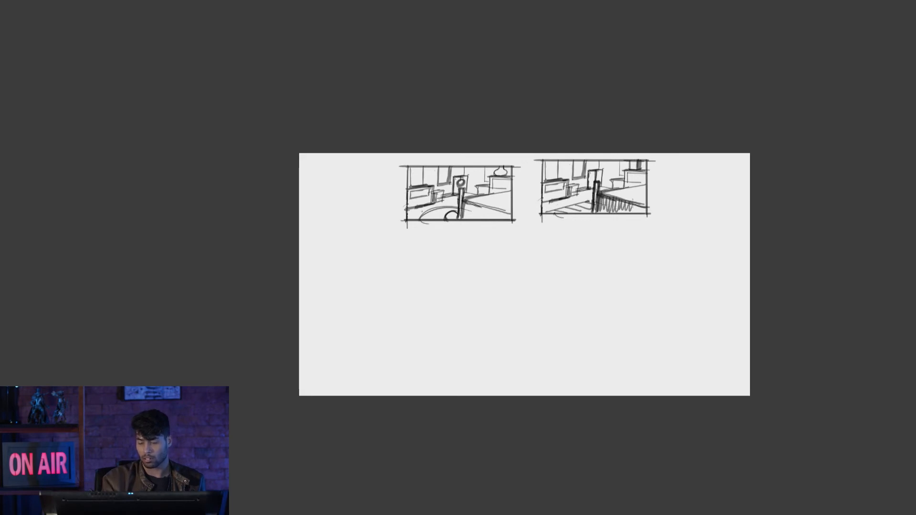
{"action": "left_click_drag", "start_coordinate": [610, 199], "coordinate": [643, 188]}
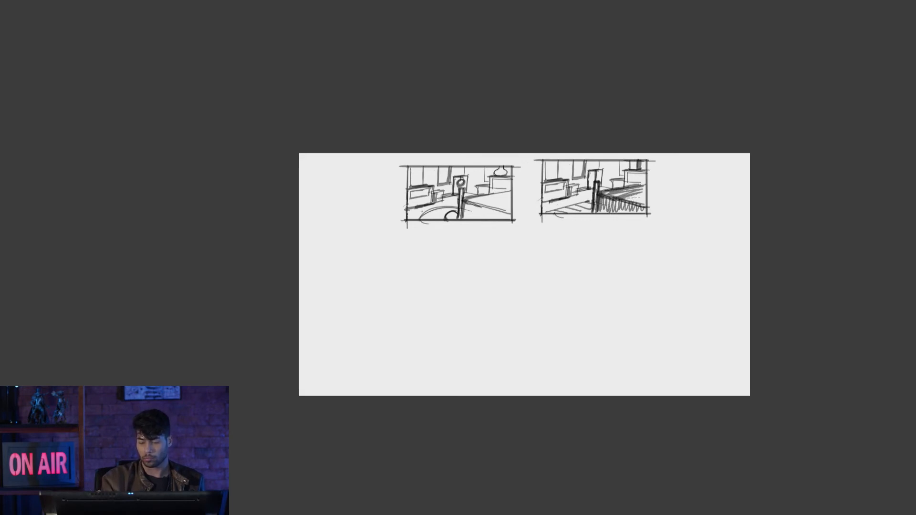
{"action": "left_click_drag", "start_coordinate": [465, 200], "coordinate": [513, 196]}
{"action": "left_click_drag", "start_coordinate": [485, 212], "coordinate": [510, 201]}
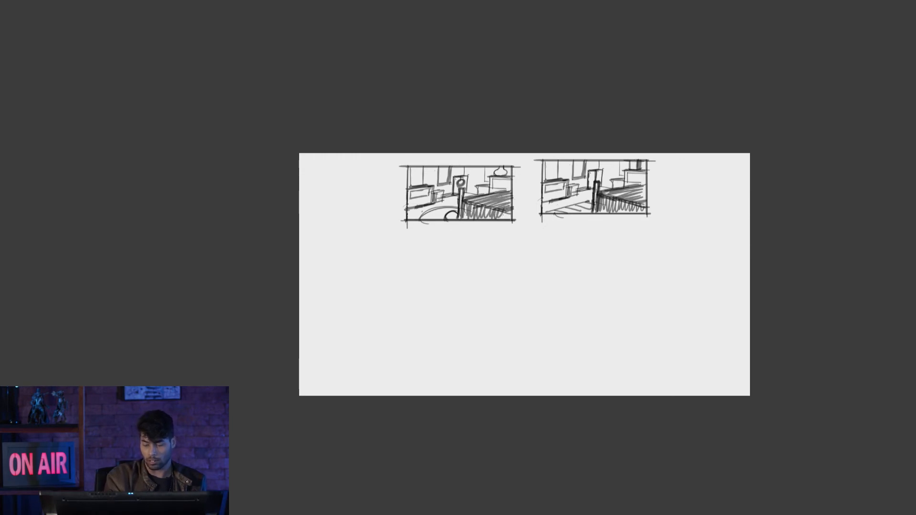
Label the two thumbnails with a circled 1 and a circled 2 beneath them
{"action": "mouse_move", "coordinate": [478, 235]}
{"action": "left_mouse_down"}
{"action": "mouse_move", "coordinate": [492, 225]}
{"action": "mouse_move", "coordinate": [503, 232]}
{"action": "mouse_move", "coordinate": [490, 223]}
{"action": "left_mouse_up"}
{"action": "key", "text": "ctrl+z"}
{"action": "key", "text": "ctrl+z"}
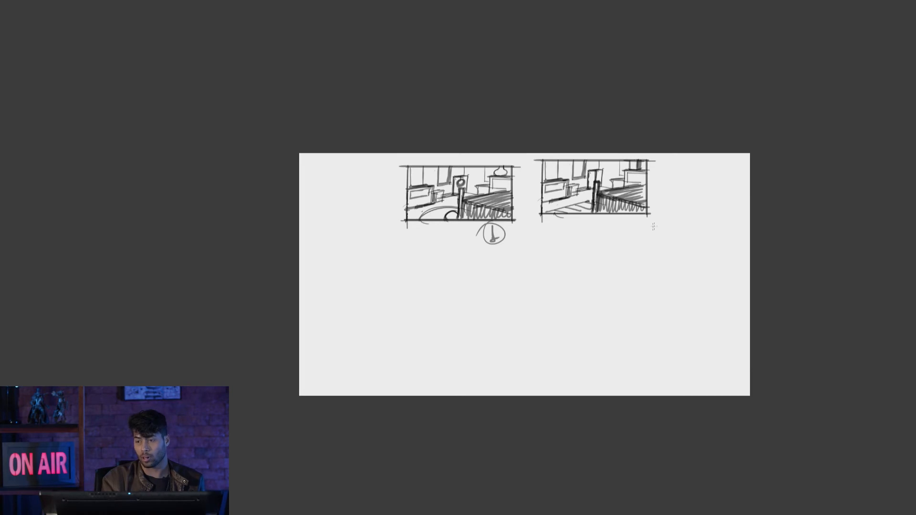
{"action": "left_click_drag", "start_coordinate": [653, 223], "coordinate": [634, 219]}
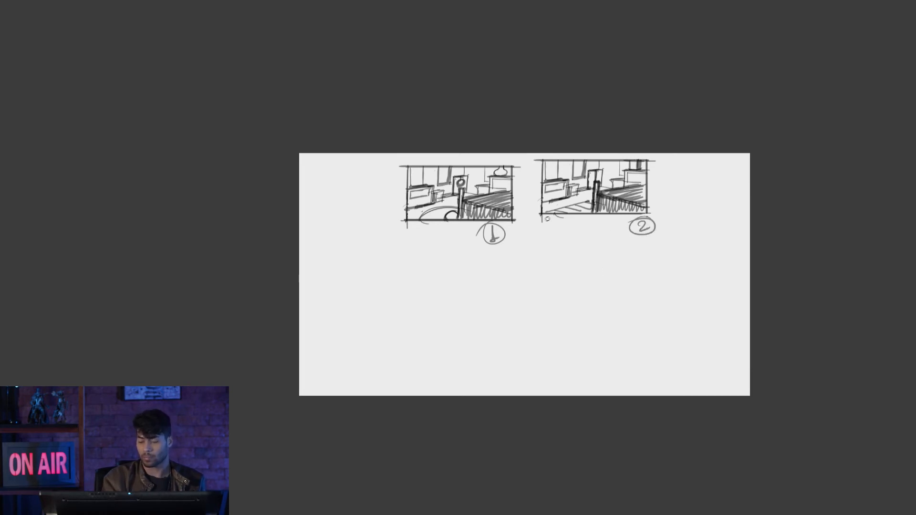
Erase the stray lines below the second thumbnail and add an inner curve to the first thumbnail's floor outline
{"action": "left_click_drag", "start_coordinate": [637, 236], "coordinate": [620, 223]}
{"action": "left_click_drag", "start_coordinate": [651, 257], "coordinate": [615, 291]}
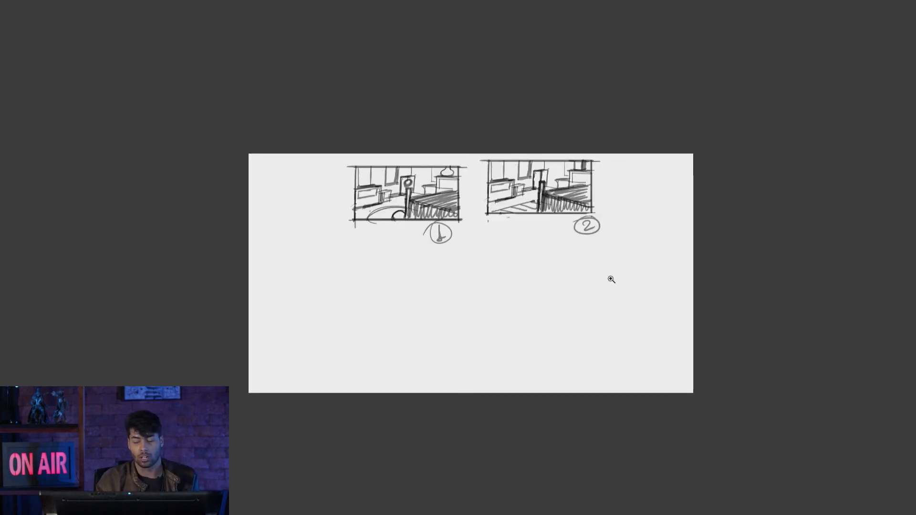
{"action": "left_click_drag", "start_coordinate": [377, 219], "coordinate": [412, 213]}
{"action": "key", "text": "ctrl+z"}
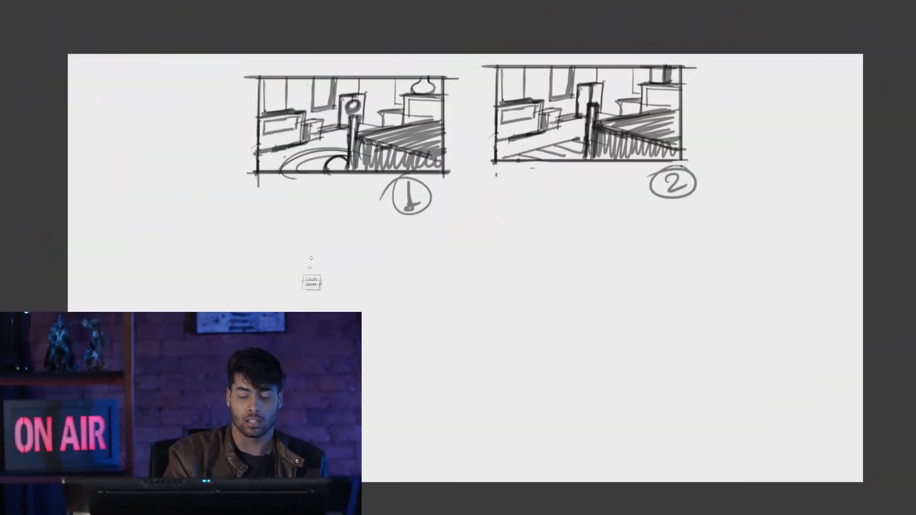
Draw a large empty rectangular frame with straight lines below the two thumbnails
{"action": "mouse_move", "coordinate": [313, 403]}
{"action": "left_mouse_down"}
{"action": "mouse_move", "coordinate": [300, 248]}
{"action": "mouse_move", "coordinate": [598, 247]}
{"action": "left_mouse_up"}
{"action": "left_click", "coordinate": [661, 248], "text": "shift"}
{"action": "key", "text": "ctrl+z"}
{"action": "left_click_drag", "start_coordinate": [598, 246], "coordinate": [598, 384]}
{"action": "left_click_drag", "start_coordinate": [305, 383], "coordinate": [586, 383]}
Draw a small square with straight strokes near the upper-left corner of the large frame
{"action": "mouse_move", "coordinate": [336, 260]}
{"action": "left_mouse_down"}
{"action": "mouse_move", "coordinate": [336, 280]}
{"action": "mouse_move", "coordinate": [360, 261]}
{"action": "left_mouse_up"}
{"action": "key", "text": "shift"}
{"action": "key", "text": "Escape"}
{"action": "key", "text": "ctrl+z"}
{"action": "key", "text": "ctrl+z"}
{"action": "mouse_move", "coordinate": [334, 259]}
{"action": "left_mouse_down"}
{"action": "mouse_move", "coordinate": [355, 261]}
{"action": "mouse_move", "coordinate": [354, 286]}
{"action": "left_mouse_up"}
{"action": "mouse_move", "coordinate": [334, 259]}
{"action": "left_mouse_down"}
{"action": "mouse_move", "coordinate": [334, 285]}
{"action": "mouse_move", "coordinate": [353, 280]}
{"action": "mouse_move", "coordinate": [334, 281]}
{"action": "left_mouse_up"}
{"action": "key", "text": "ctrl+z"}
{"action": "key", "text": "ctrl+z"}
{"action": "left_click_drag", "start_coordinate": [332, 279], "coordinate": [375, 300]}
Select the small square and scatter duplicates of it across the large frame, leaving a gap near the top
{"action": "key", "text": "m"}
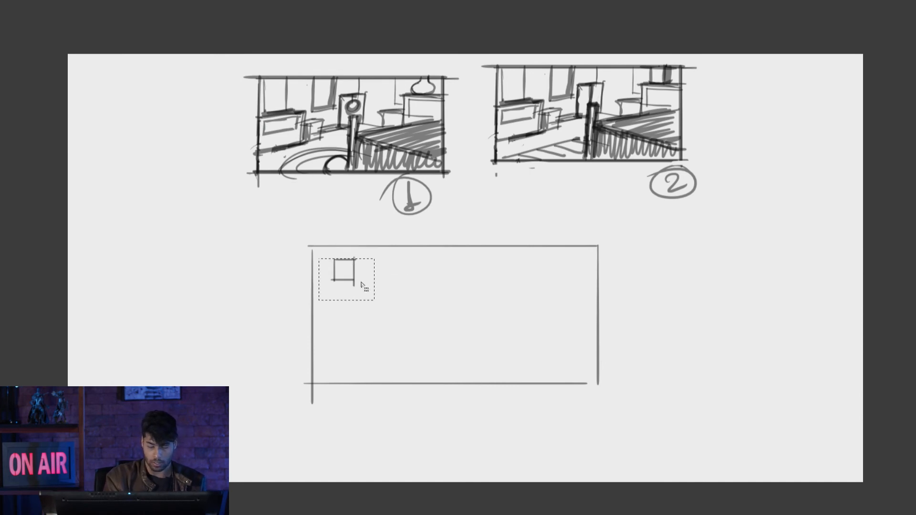
{"action": "left_click_drag", "start_coordinate": [352, 272], "coordinate": [398, 270]}
{"action": "left_click_drag", "start_coordinate": [391, 282], "coordinate": [363, 365]}
{"action": "left_click_drag", "start_coordinate": [364, 363], "coordinate": [395, 311]}
{"action": "left_click_drag", "start_coordinate": [396, 310], "coordinate": [459, 277]}
{"action": "left_click_drag", "start_coordinate": [448, 281], "coordinate": [419, 306]}
{"action": "left_click_drag", "start_coordinate": [419, 306], "coordinate": [513, 288]}
{"action": "left_click_drag", "start_coordinate": [513, 287], "coordinate": [479, 265]}
{"action": "left_click_drag", "start_coordinate": [486, 264], "coordinate": [549, 270]}
{"action": "left_click_drag", "start_coordinate": [549, 270], "coordinate": [583, 270]}
{"action": "left_click_drag", "start_coordinate": [582, 270], "coordinate": [580, 314]}
{"action": "left_click_drag", "start_coordinate": [580, 314], "coordinate": [581, 372]}
{"action": "key", "text": "ctrl+d"}
Draw a single small circle in the gap among the squares near the frame's top
{"action": "mouse_move", "coordinate": [413, 266]}
{"action": "left_mouse_down"}
{"action": "mouse_move", "coordinate": [417, 278]}
{"action": "mouse_move", "coordinate": [426, 268]}
{"action": "mouse_move", "coordinate": [396, 256]}
{"action": "left_mouse_up"}
{"action": "left_click_drag", "start_coordinate": [510, 274], "coordinate": [549, 274]}
Try a curved arrow above the frame pointing down to the small circle
{"action": "mouse_move", "coordinate": [261, 194]}
{"action": "left_mouse_down"}
{"action": "mouse_move", "coordinate": [327, 201]}
{"action": "mouse_move", "coordinate": [367, 228]}
{"action": "left_mouse_up"}
{"action": "left_click_drag", "start_coordinate": [362, 226], "coordinate": [369, 223]}
{"action": "key", "text": "ctrl+z"}
{"action": "key", "text": "ctrl+z"}
{"action": "mouse_move", "coordinate": [274, 200]}
{"action": "left_mouse_down"}
{"action": "mouse_move", "coordinate": [328, 189]}
{"action": "mouse_move", "coordinate": [360, 226]}
{"action": "left_mouse_up"}
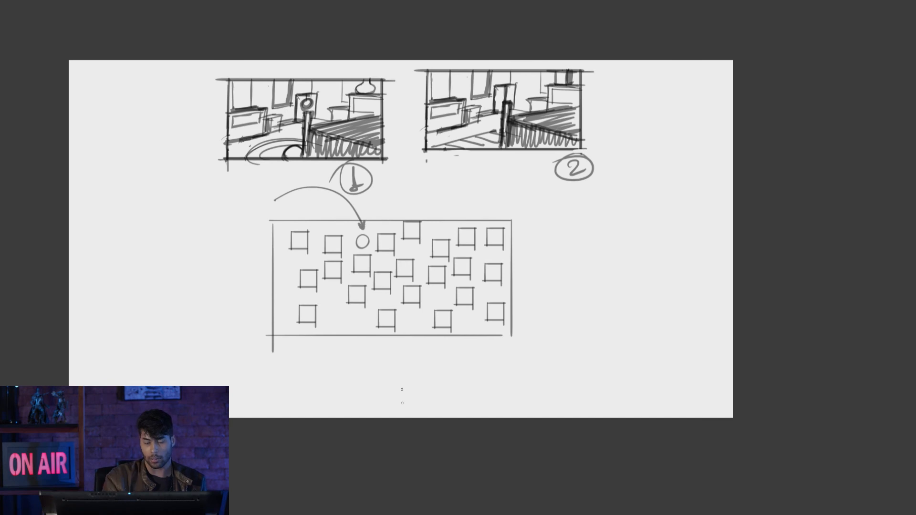
{"action": "key", "text": "ctrl+z"}
{"action": "key", "text": "ctrl+z"}
{"action": "left_click", "coordinate": [431, 313]}
{"action": "key", "text": "g"}
{"action": "left_click_drag", "start_coordinate": [418, 333], "coordinate": [412, 397]}
{"action": "key", "text": "ctrl+z"}
{"action": "key", "text": "ctrl+z"}
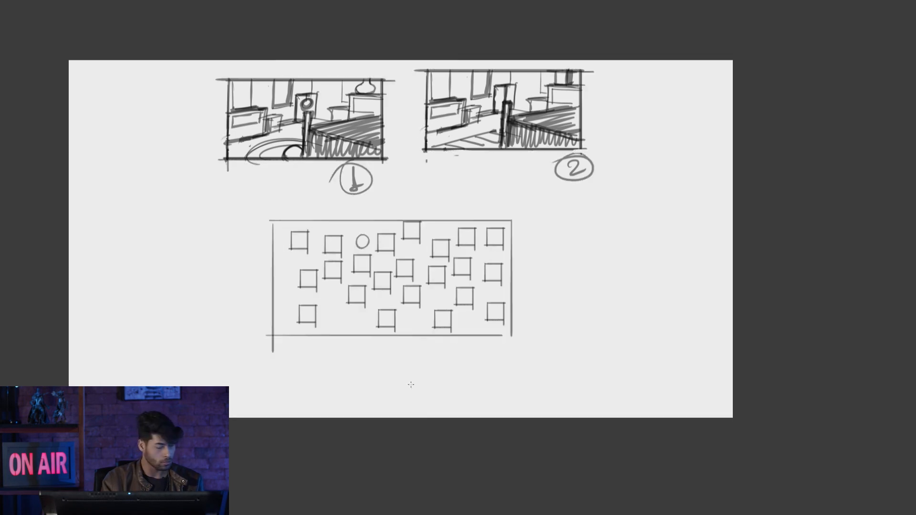
{"action": "left_click_drag", "start_coordinate": [449, 340], "coordinate": [416, 421]}
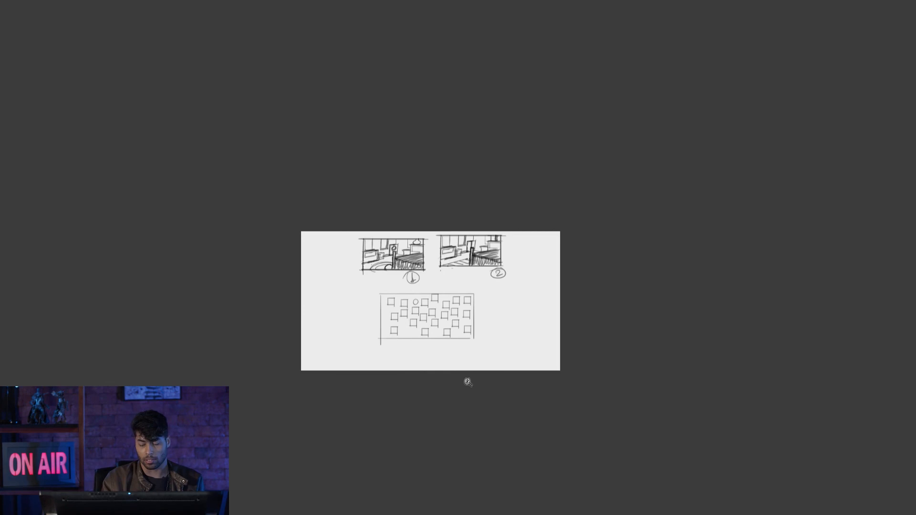
{"action": "left_click_drag", "start_coordinate": [468, 376], "coordinate": [476, 400]}
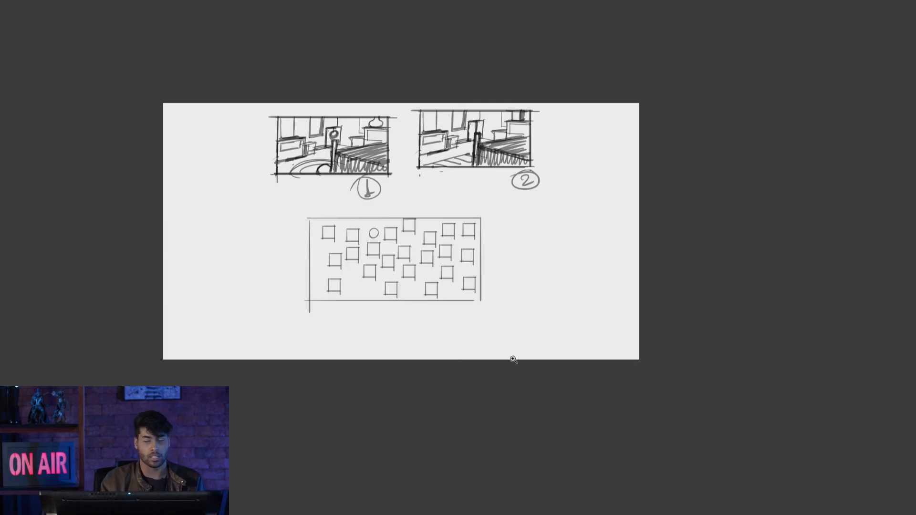